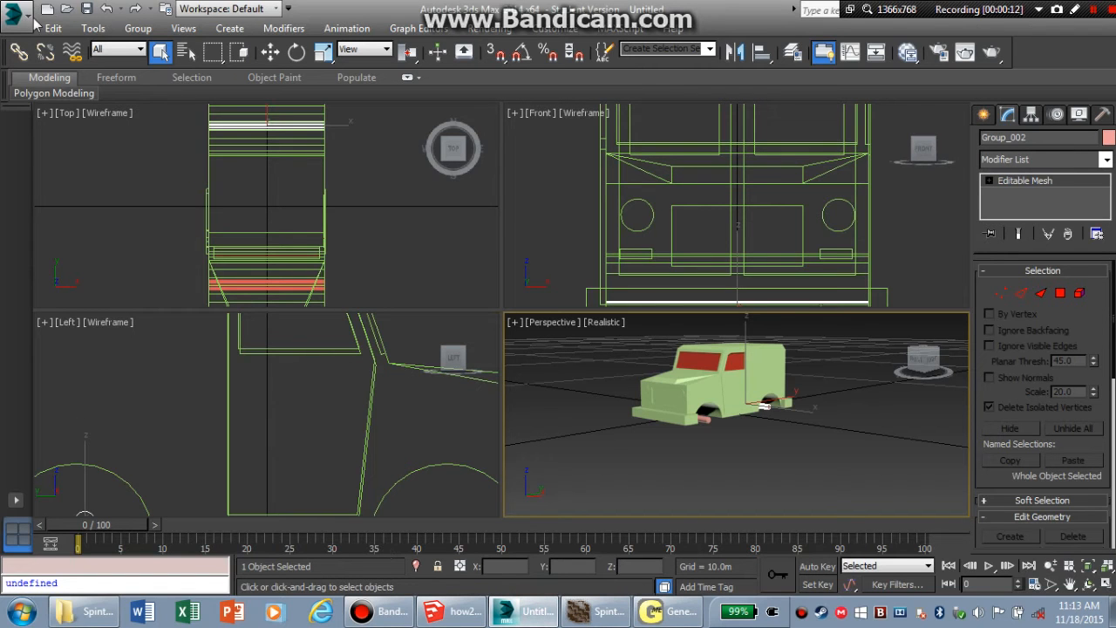
# Start exporting the truck scene with Alin DirectX Exporter Free v2.0.5 (*.X) as the file format
pyautogui.click(28, 20)
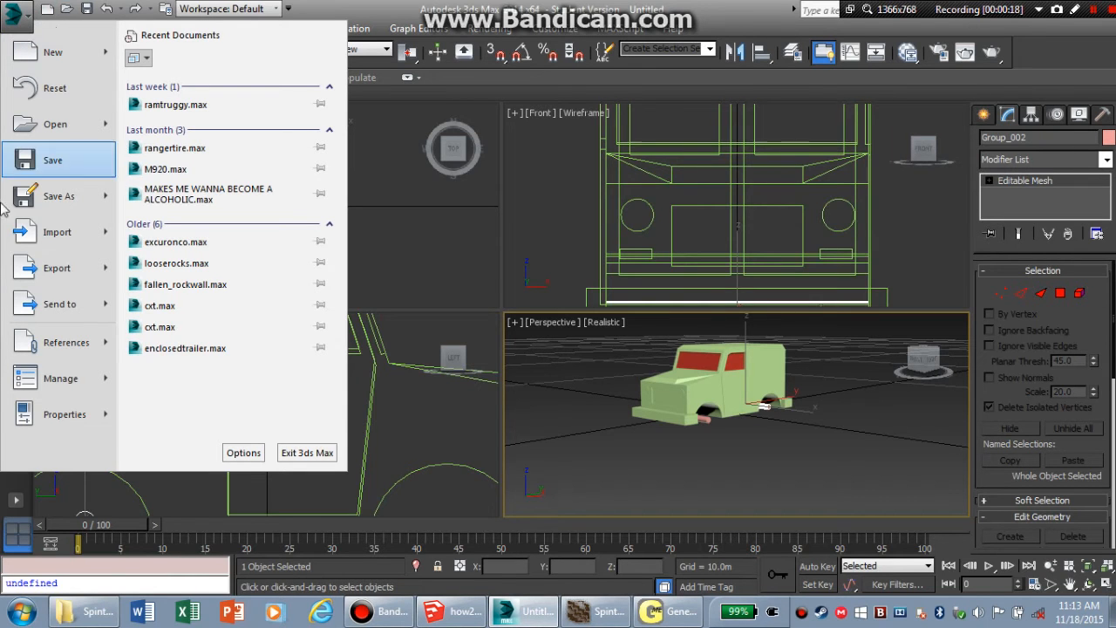
pyautogui.moveTo(104, 273)
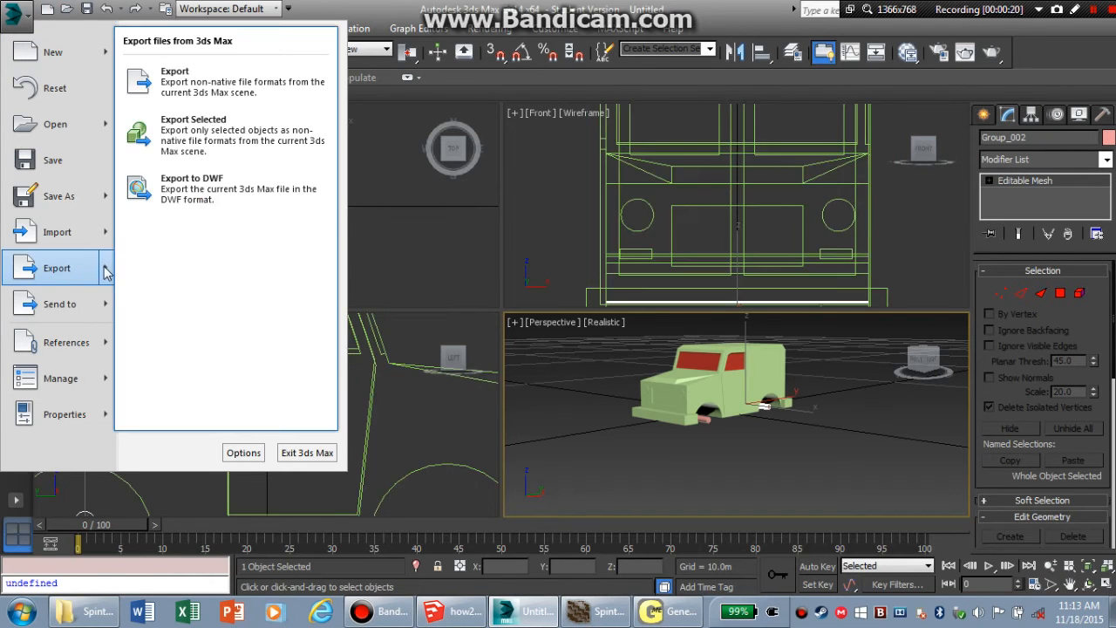
pyautogui.click(179, 71)
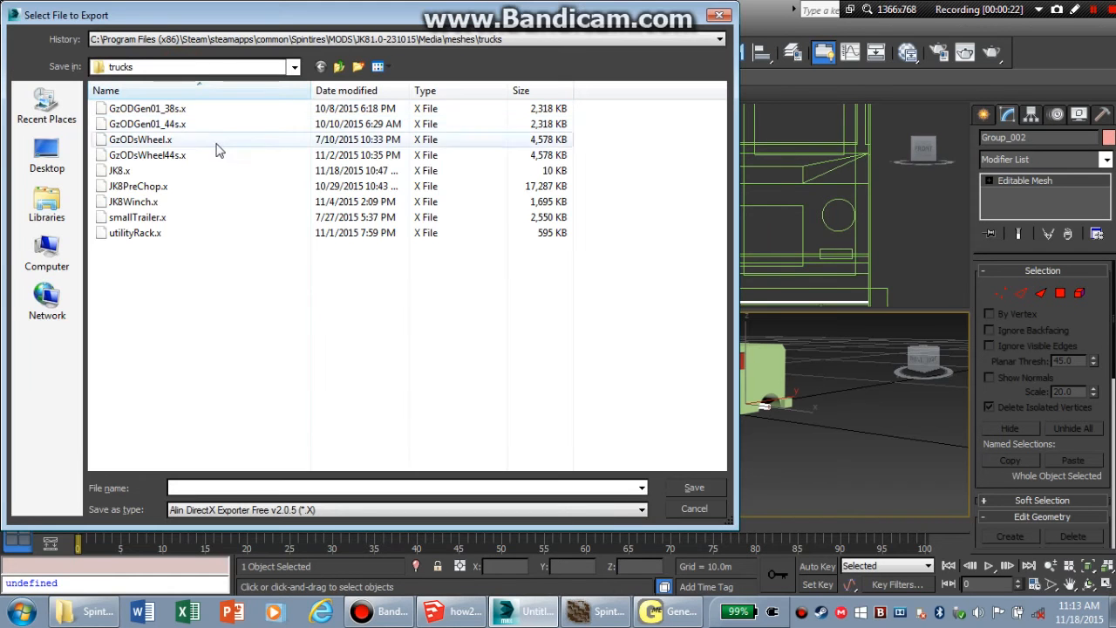
pyautogui.click(361, 508)
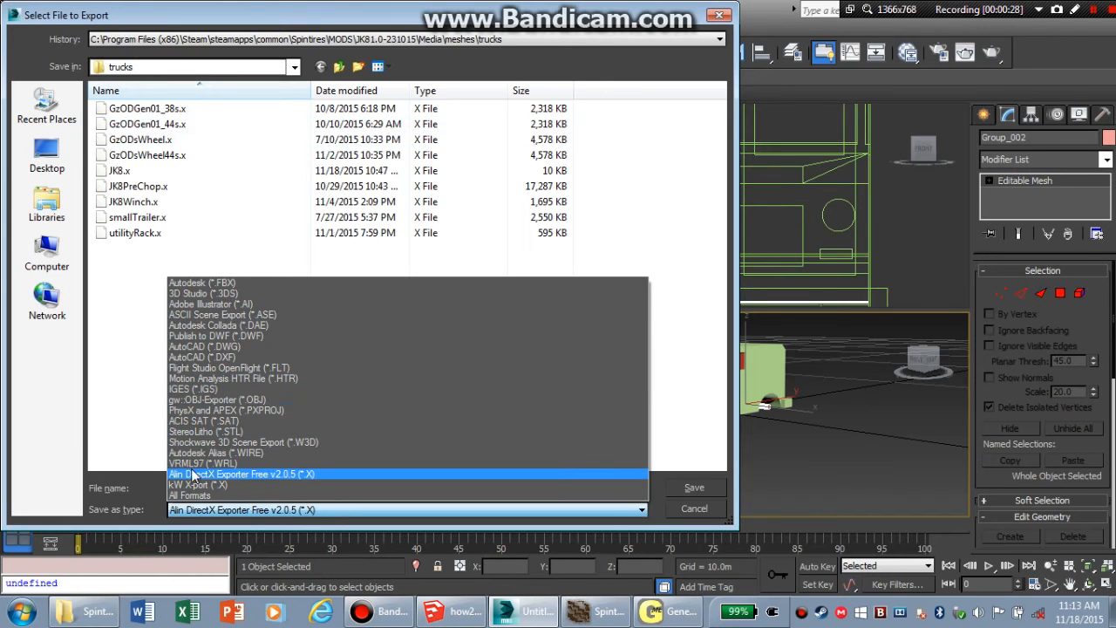
pyautogui.click(273, 477)
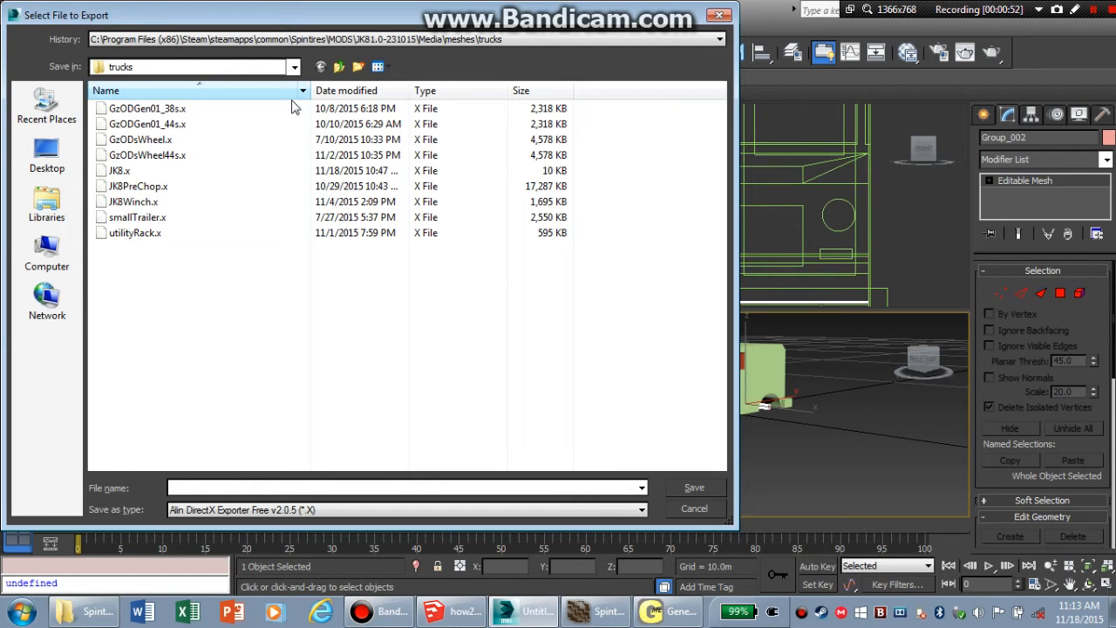
# Export over the existing JK8.x in MODS\JK81.0-231015\Media\meshes\trucks, keeping the exporter's preset options
pyautogui.click(341, 68)
pyautogui.click(341, 68)
pyautogui.click(341, 68)
pyautogui.click(341, 68)
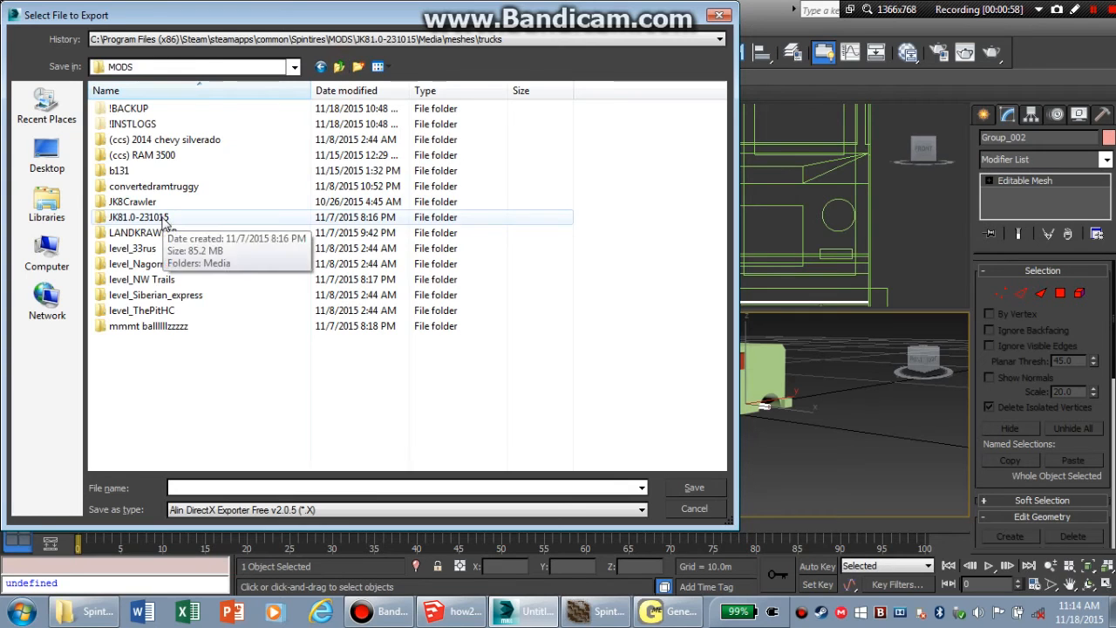
pyautogui.doubleClick(161, 218)
pyautogui.doubleClick(184, 109)
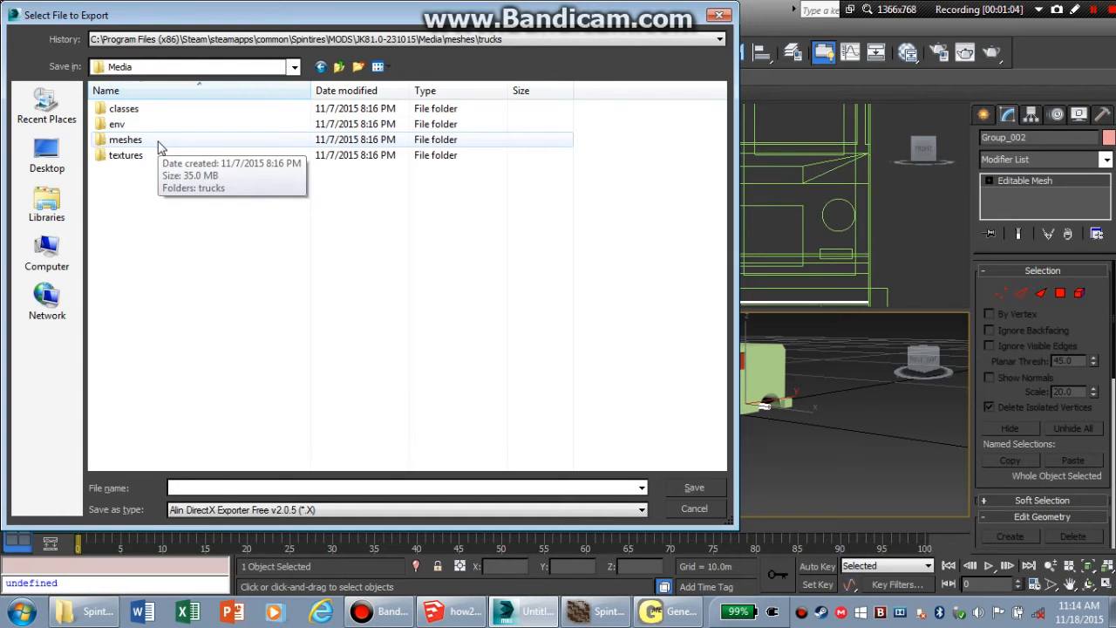
pyautogui.doubleClick(126, 140)
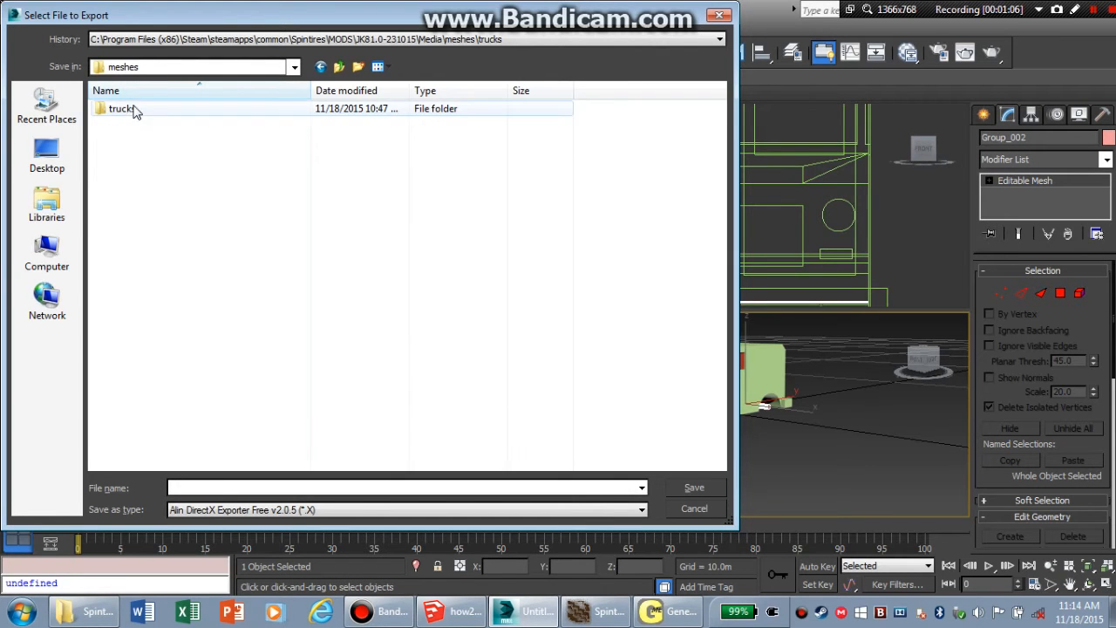
pyautogui.doubleClick(125, 113)
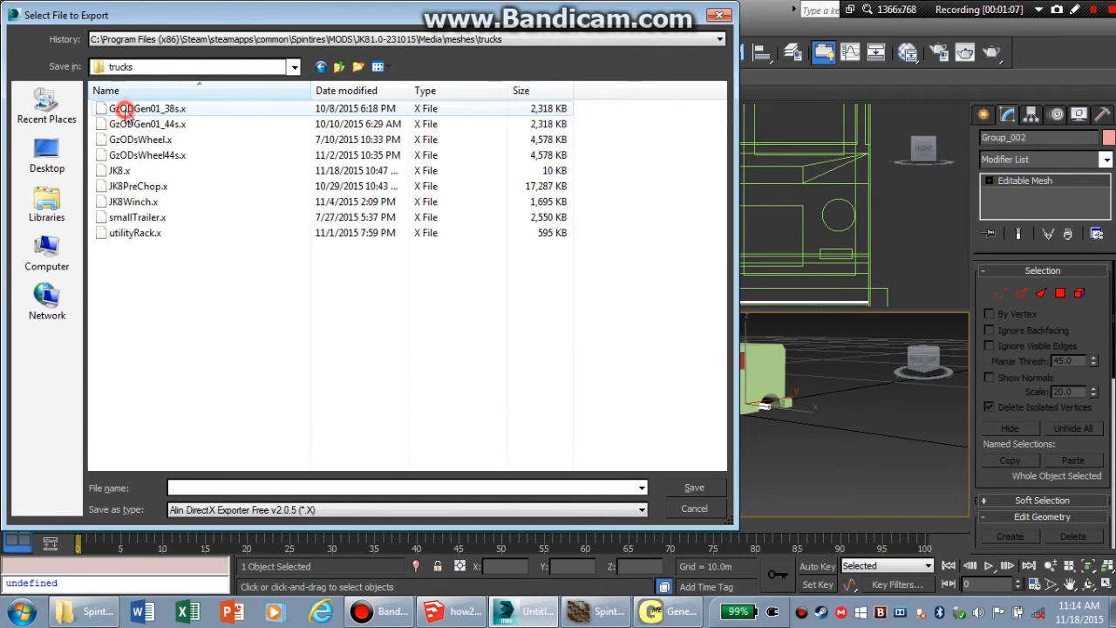
pyautogui.doubleClick(144, 171)
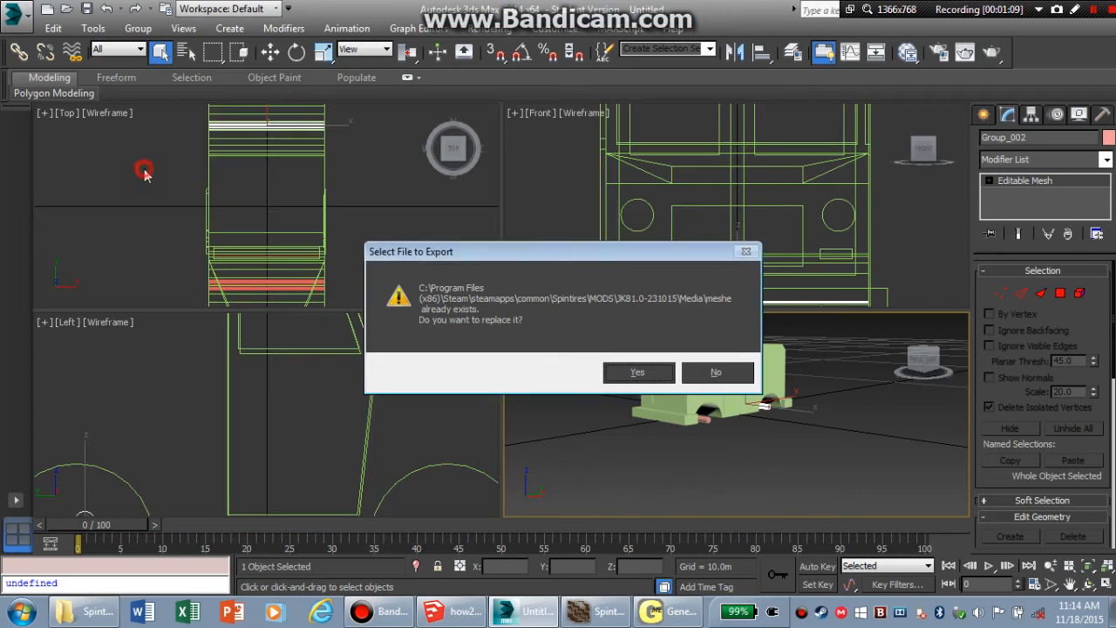
pyautogui.click(628, 375)
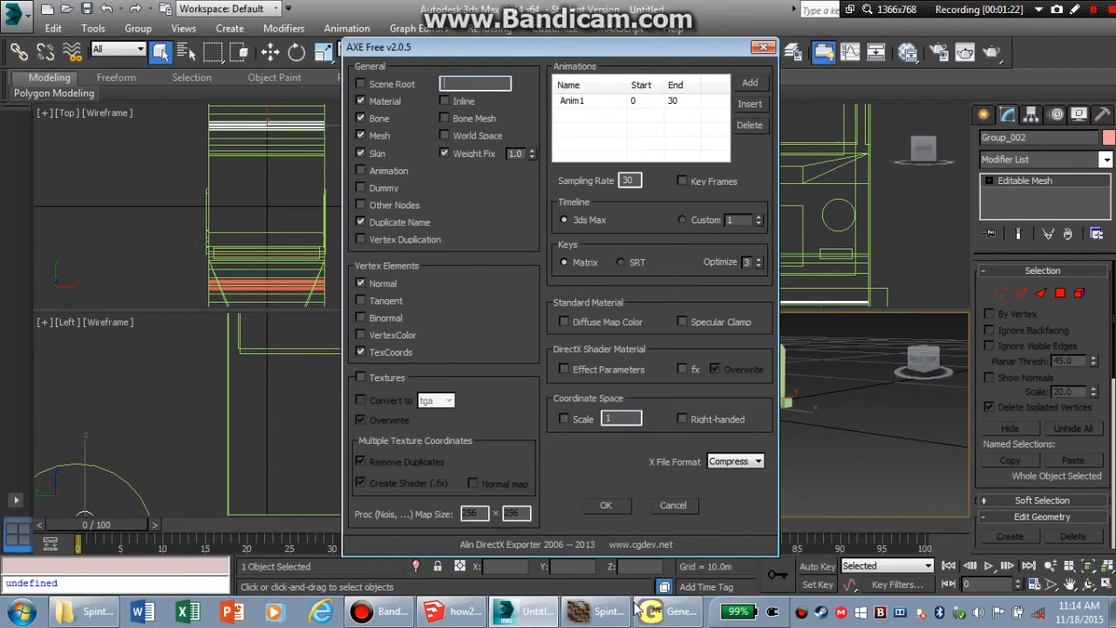
pyautogui.click(606, 505)
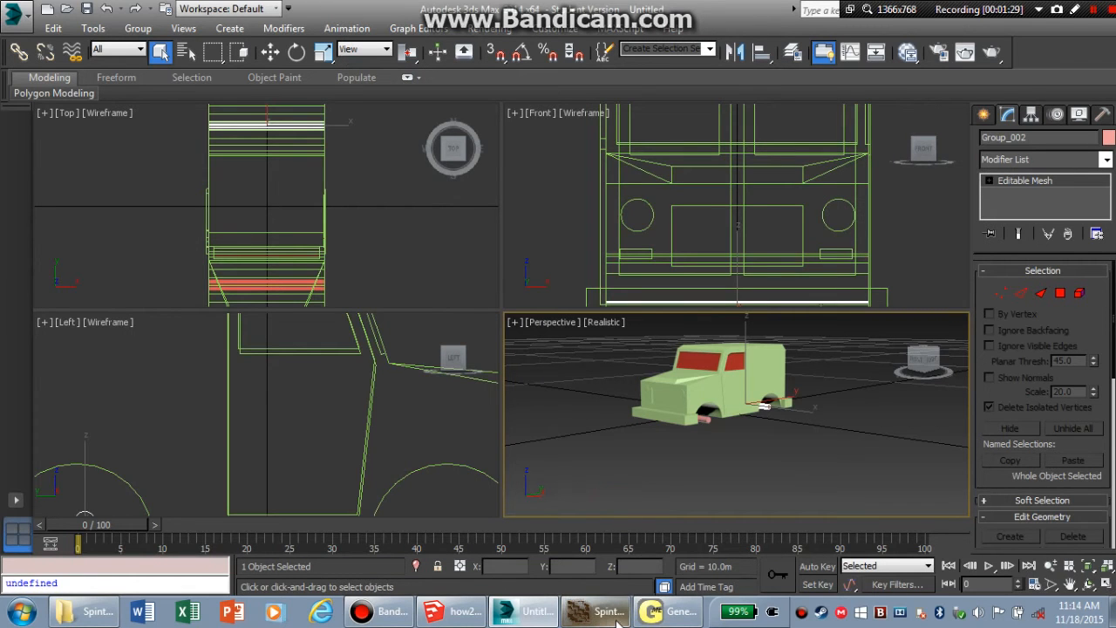
# Switch to Generic Mod Enabler, then deactivate and reactivate the JK81.0-231015 mod
pyautogui.click(663, 611)
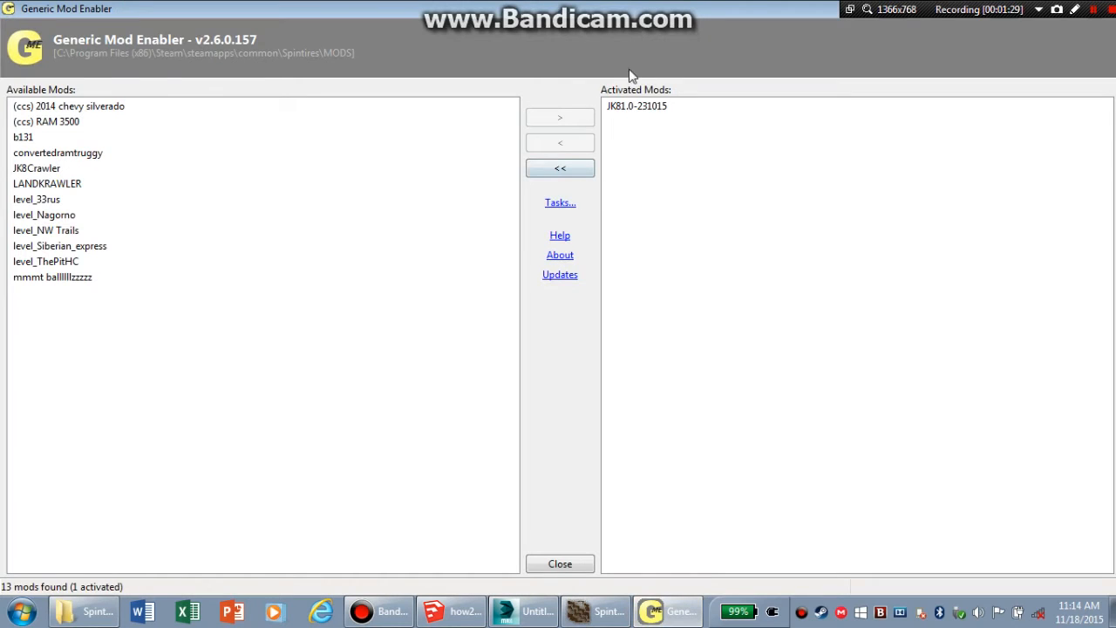
pyautogui.click(637, 105)
pyautogui.click(572, 144)
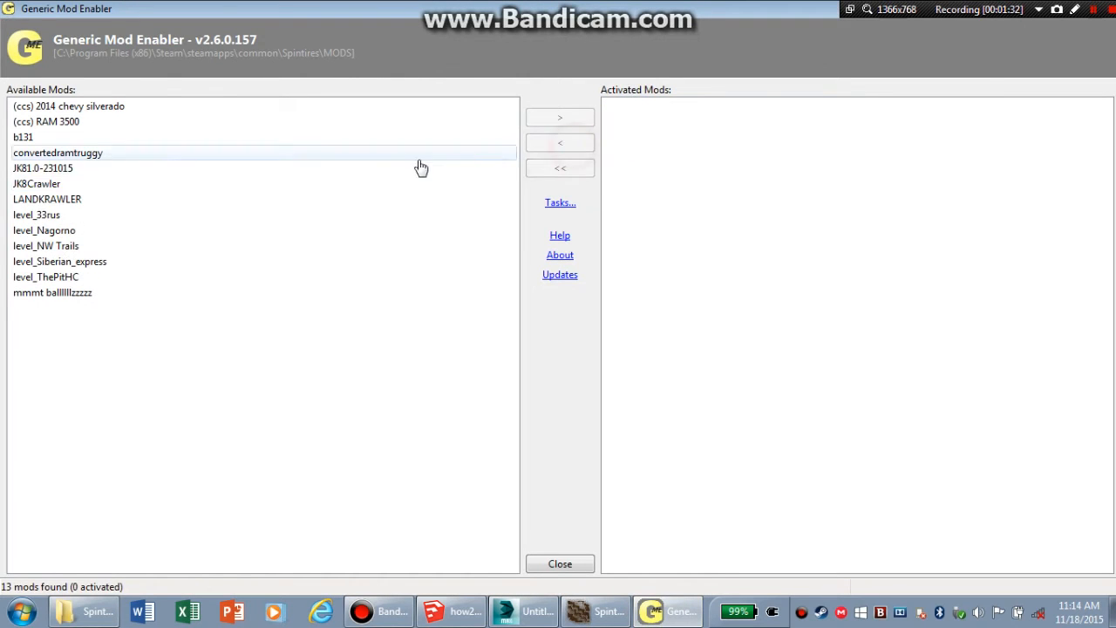
pyautogui.click(65, 168)
pyautogui.click(576, 117)
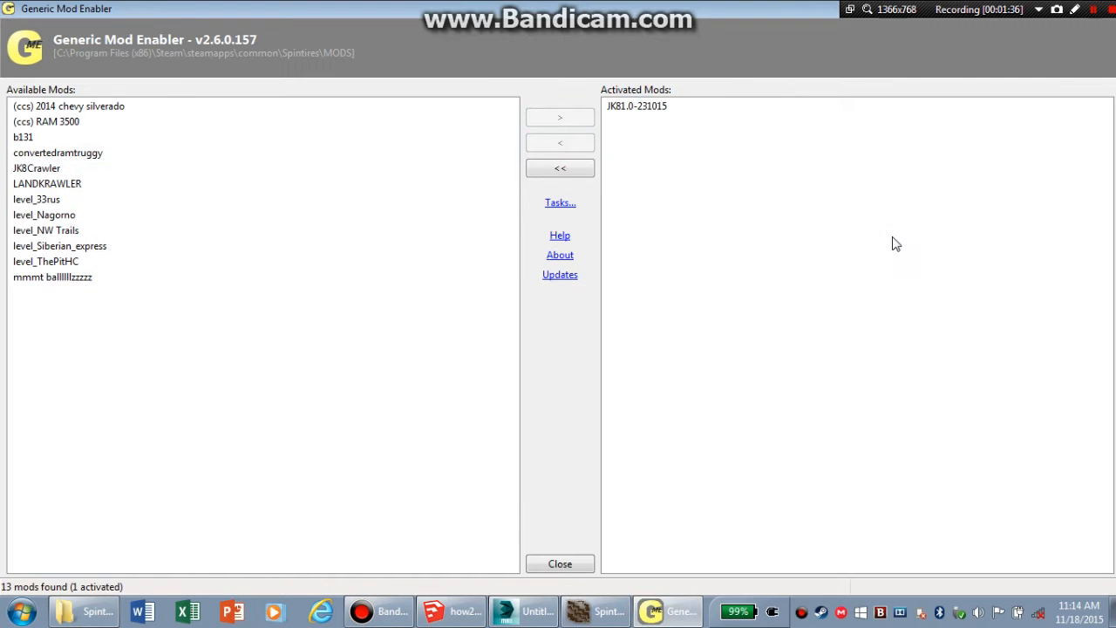
# Switch to Spintires, reopen the truck spawn list and preview the exported JK8 model on the terrain
pyautogui.click(658, 614)
pyautogui.click(609, 614)
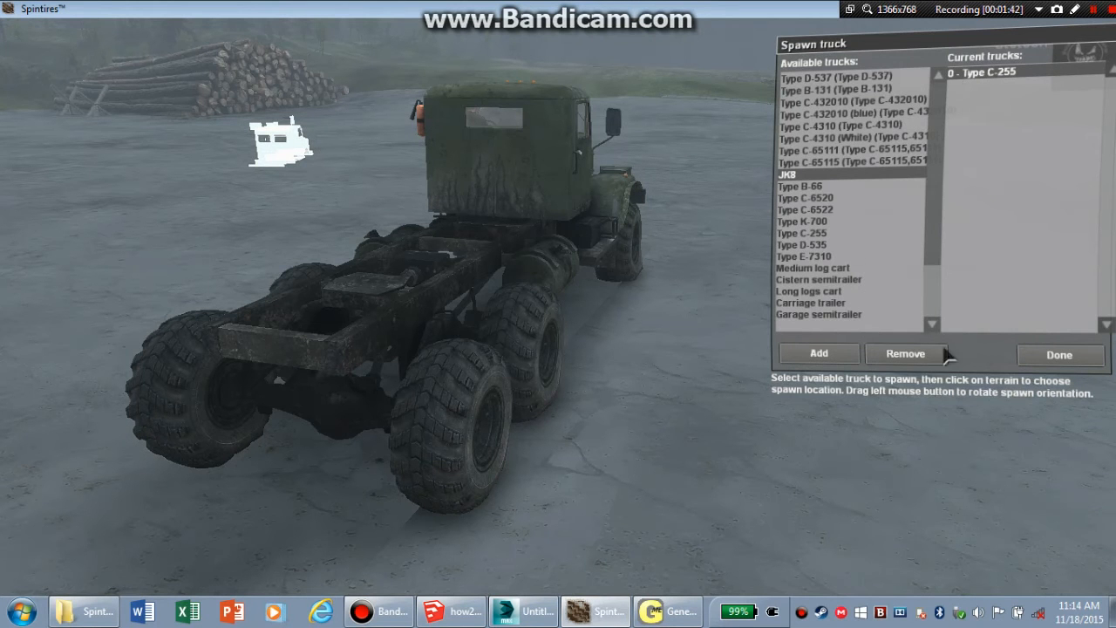
pyautogui.click(1054, 355)
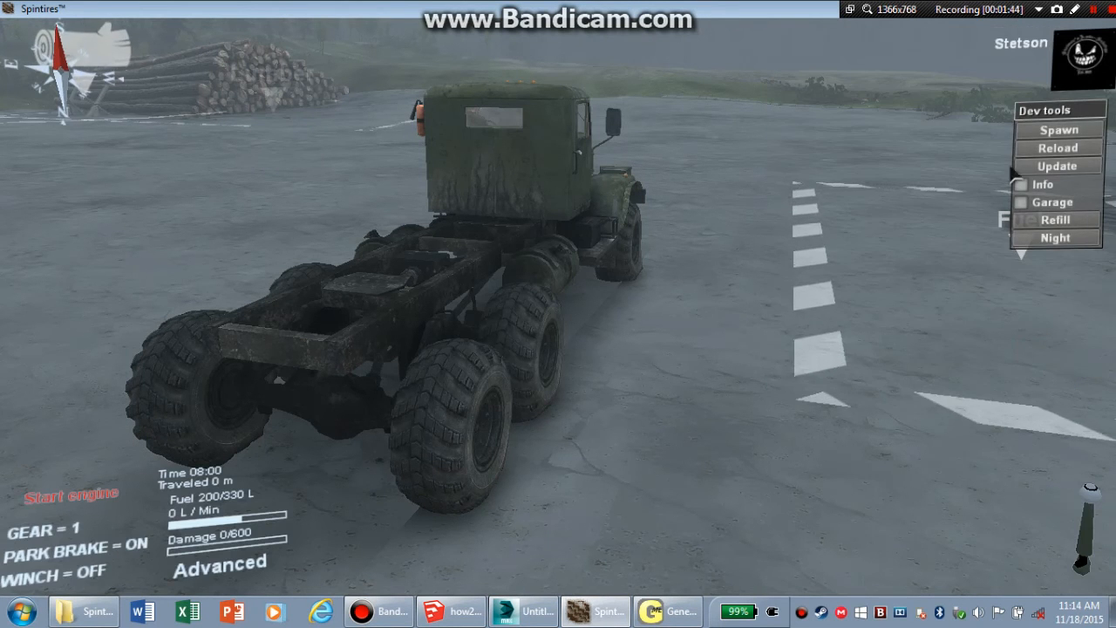
pyautogui.click(1059, 129)
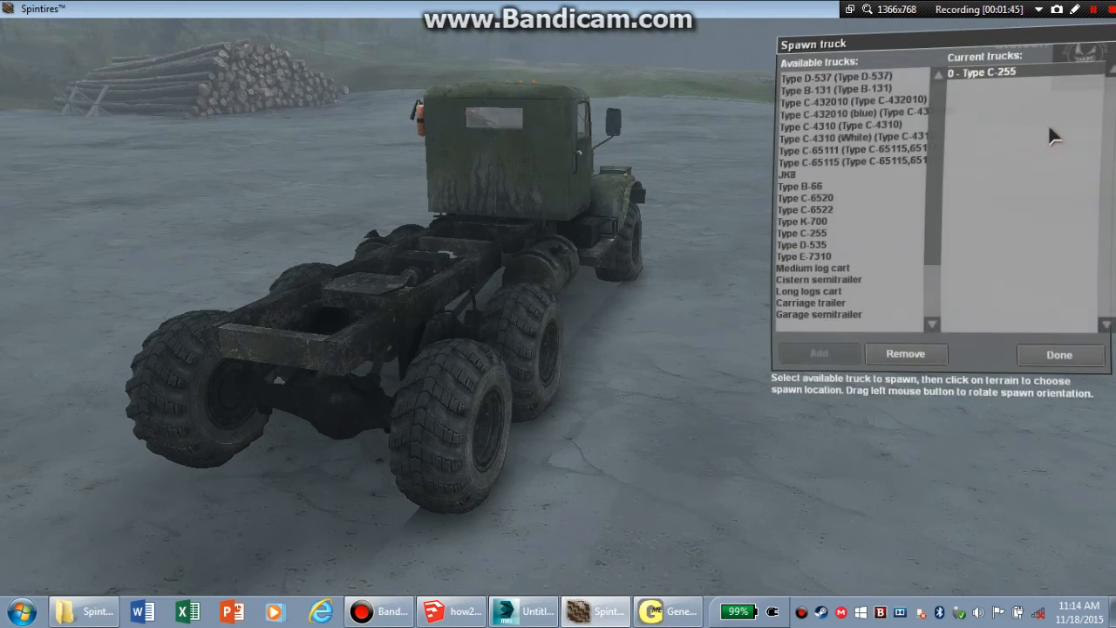
pyautogui.click(789, 176)
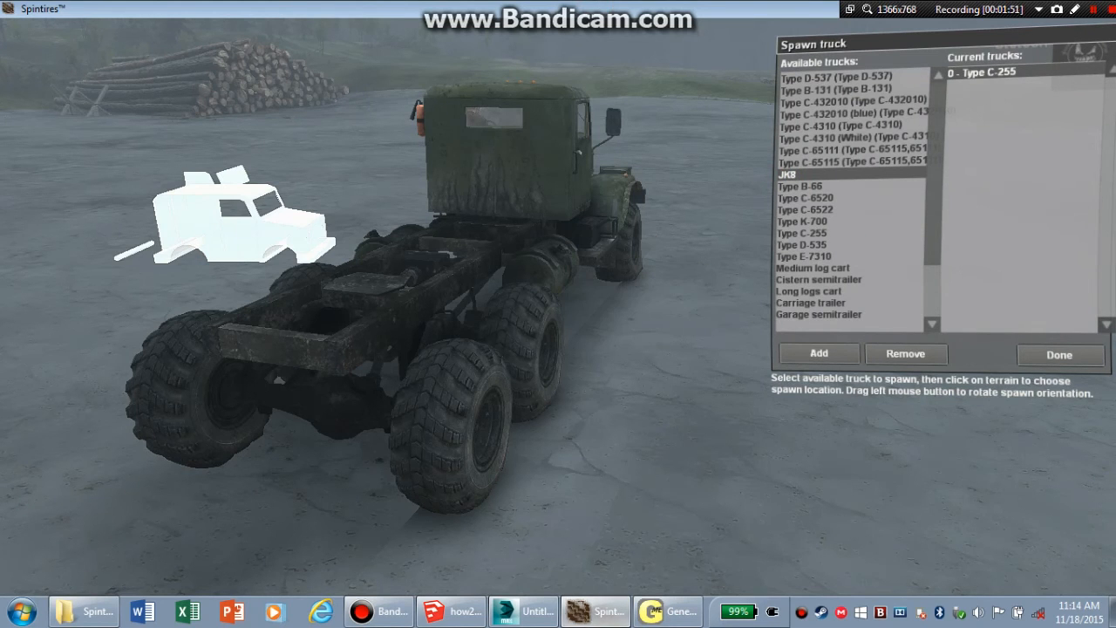
# Switch to 3ds Max, create a box about 2.196 m long, 1.343 m wide and 0.973 m high, and move it inside the truck body
pyautogui.click(547, 615)
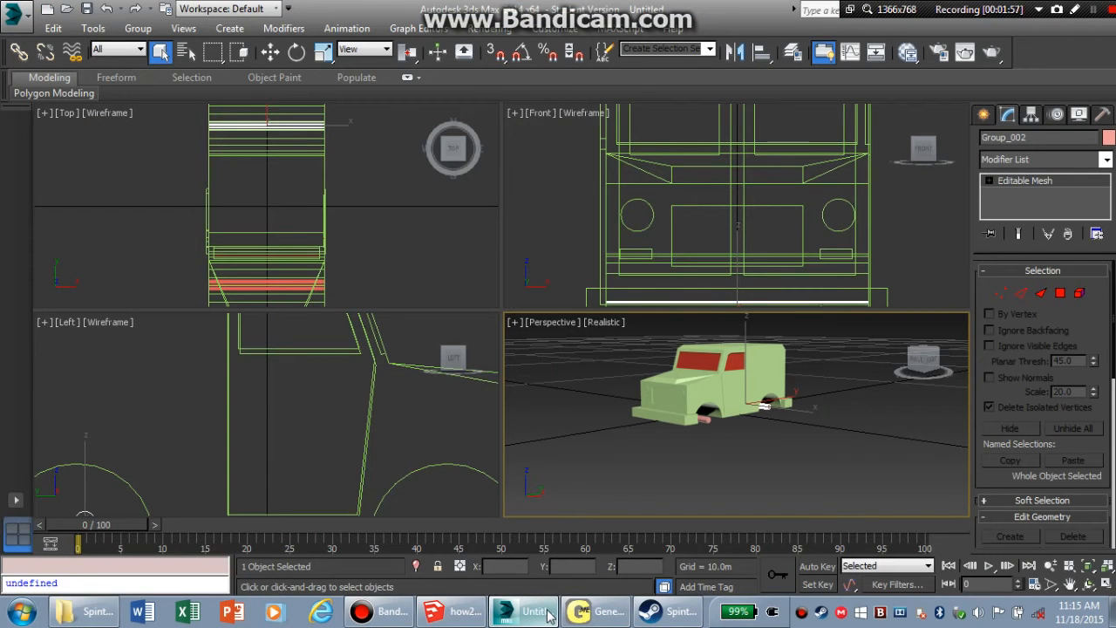
pyautogui.click(984, 115)
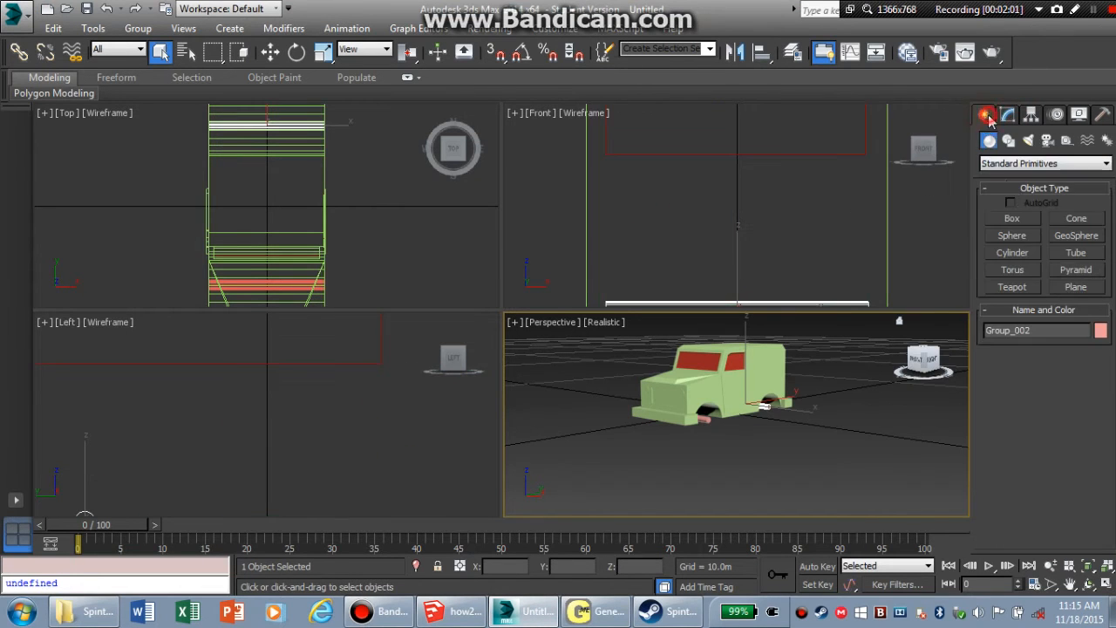
pyautogui.click(1026, 219)
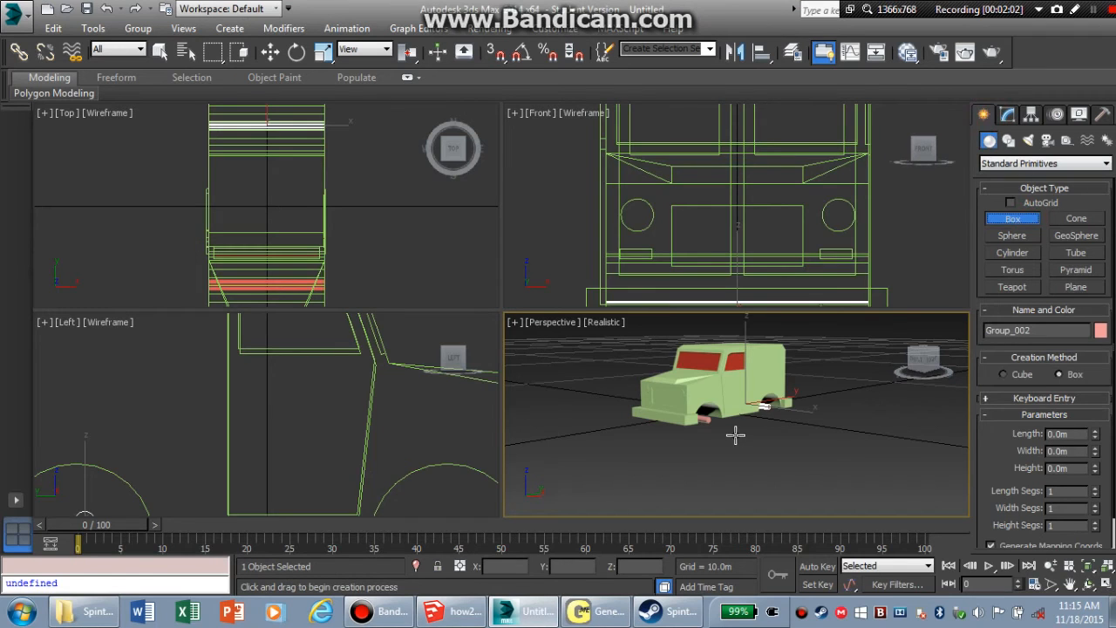
pyautogui.moveTo(731, 433)
pyautogui.mouseDown()
pyautogui.moveTo(804, 441)
pyautogui.moveTo(846, 424)
pyautogui.mouseUp()
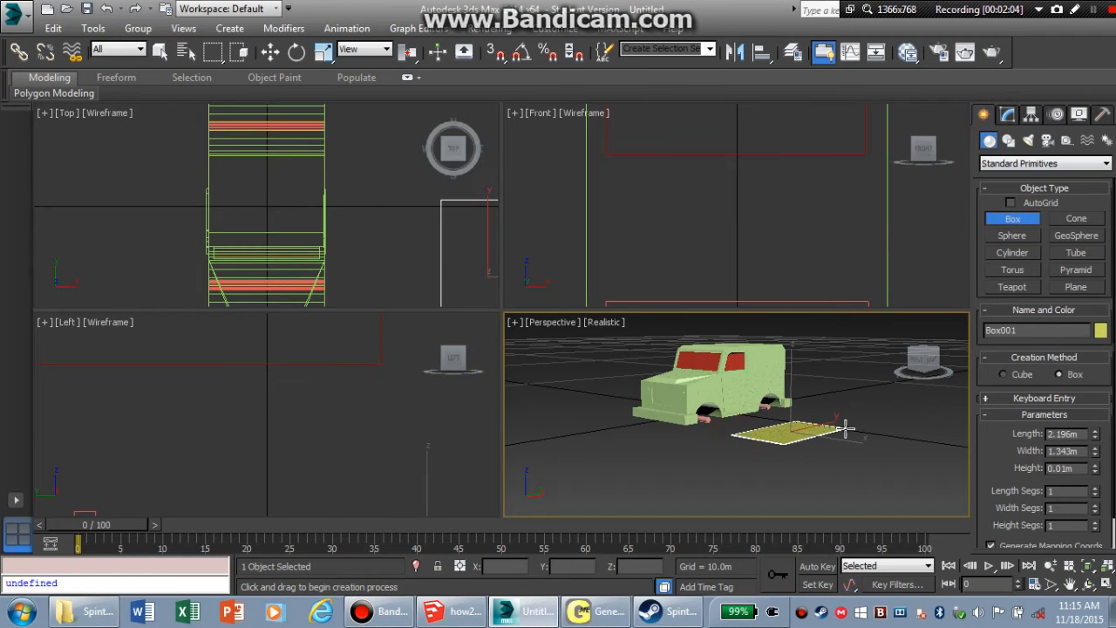
pyautogui.click(857, 381)
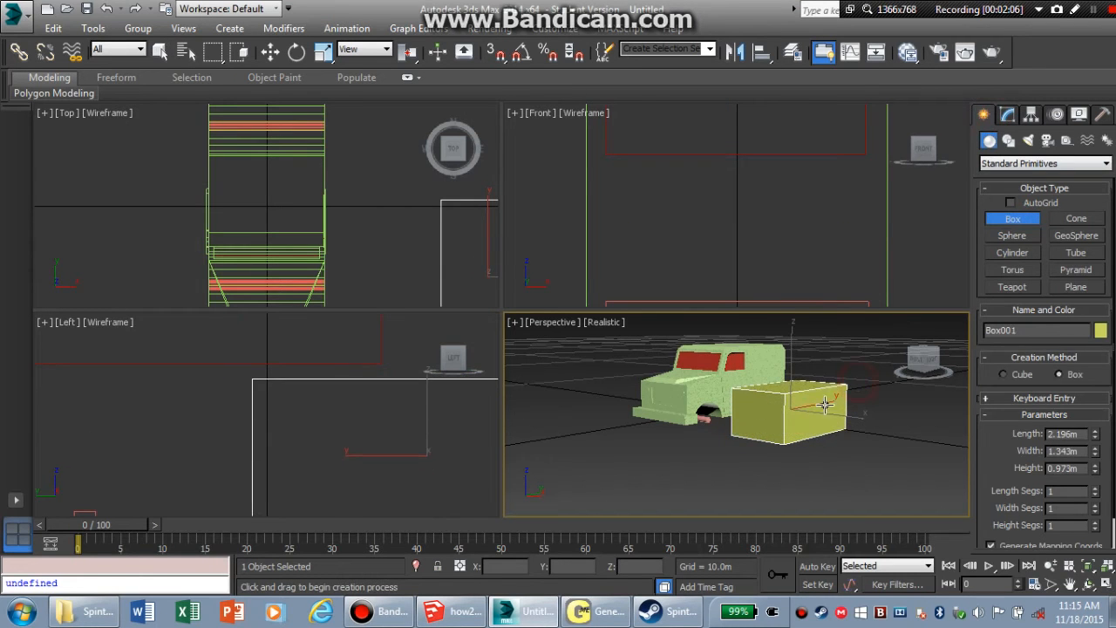
pyautogui.rightClick(824, 403)
pyautogui.rightClick(824, 403)
pyautogui.click(815, 455)
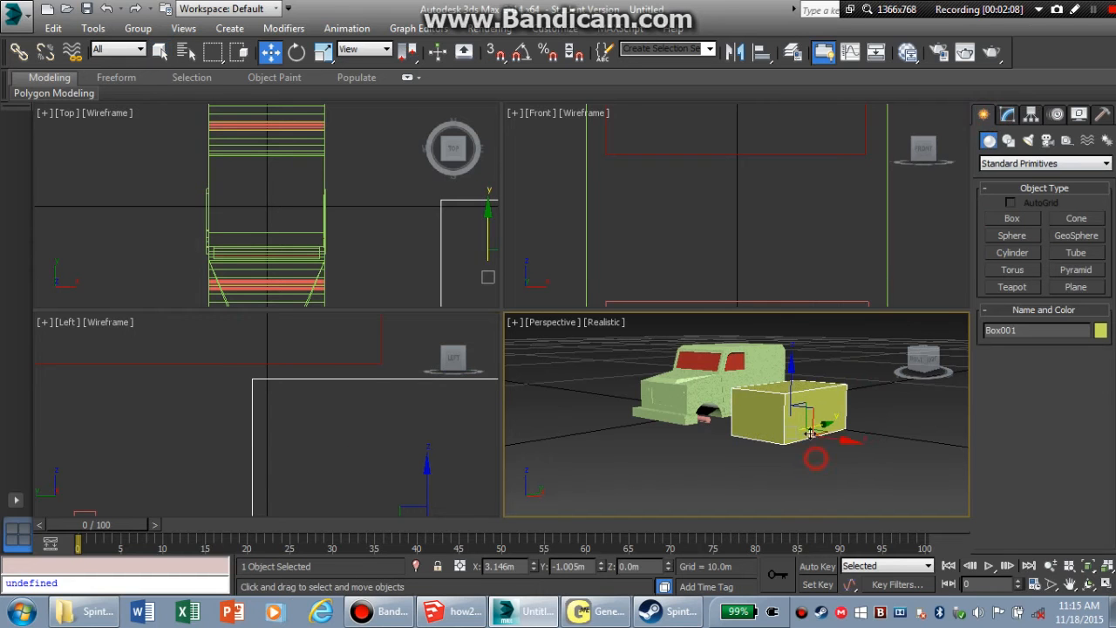
pyautogui.moveTo(841, 453); pyautogui.dragTo(735, 338)
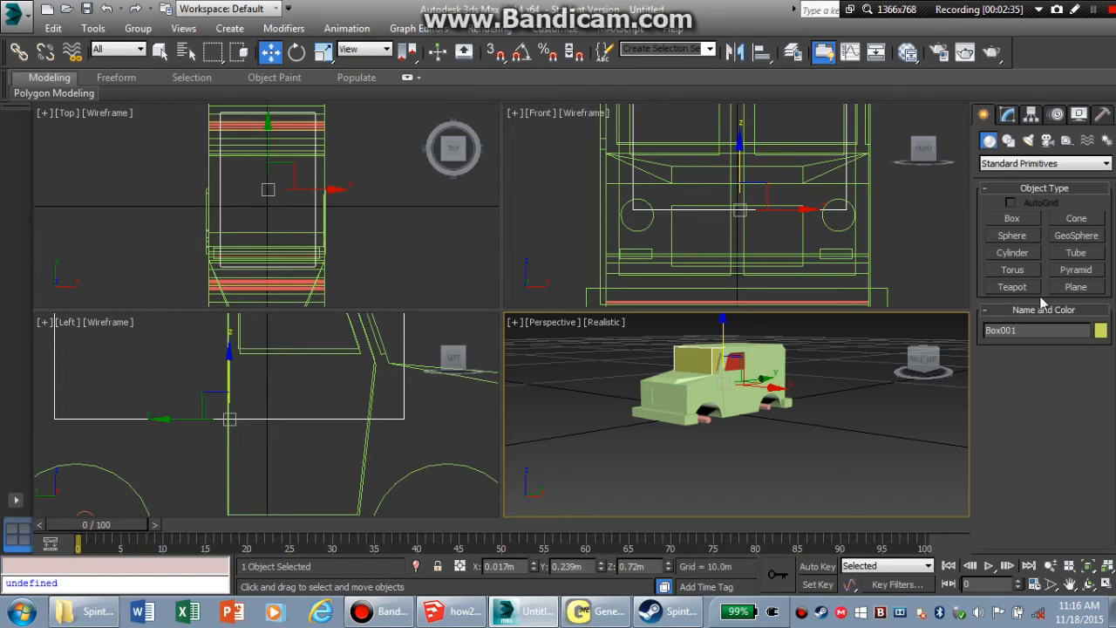
# Rename the box as cdt and bring up the scene's export options
pyautogui.click(1029, 329)
pyautogui.doubleClick(1030, 330)
pyautogui.press('Delete')
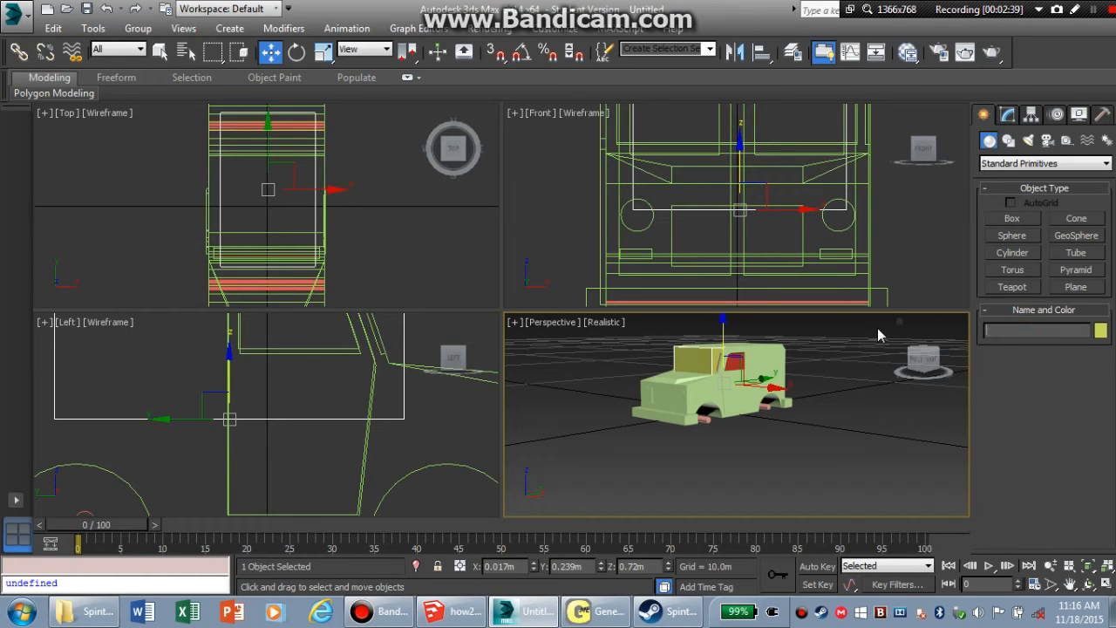
pyautogui.write('cdt')
pyautogui.click(16, 13)
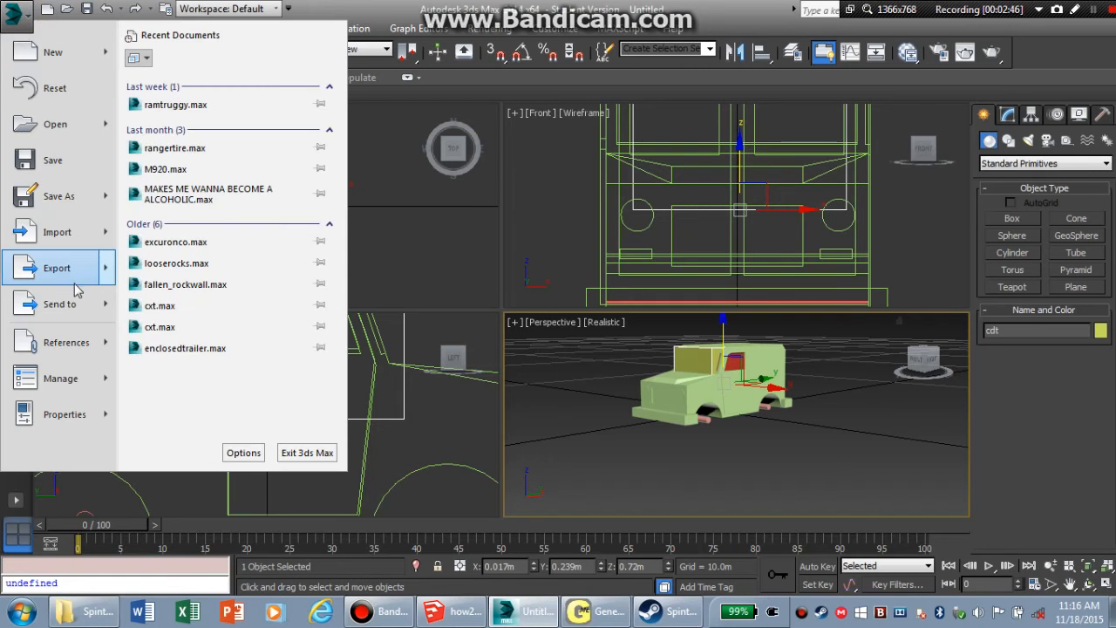
pyautogui.moveTo(75, 287)
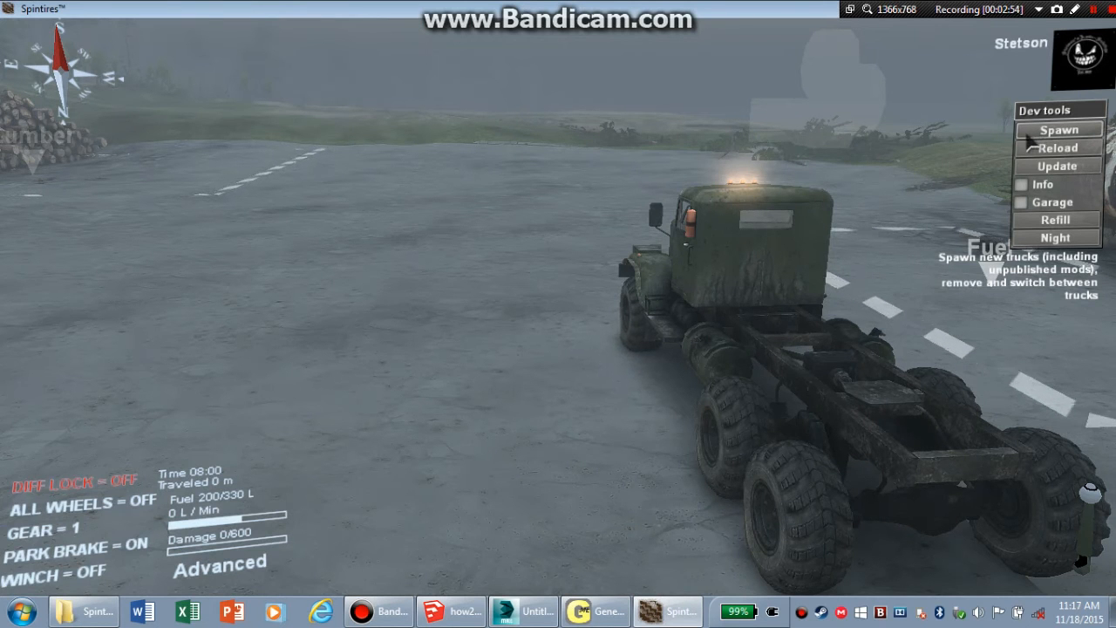
# In Spintires, spawn the JK8 truck on the open ground beside the current truck and close the spawn list
pyautogui.click(1086, 131)
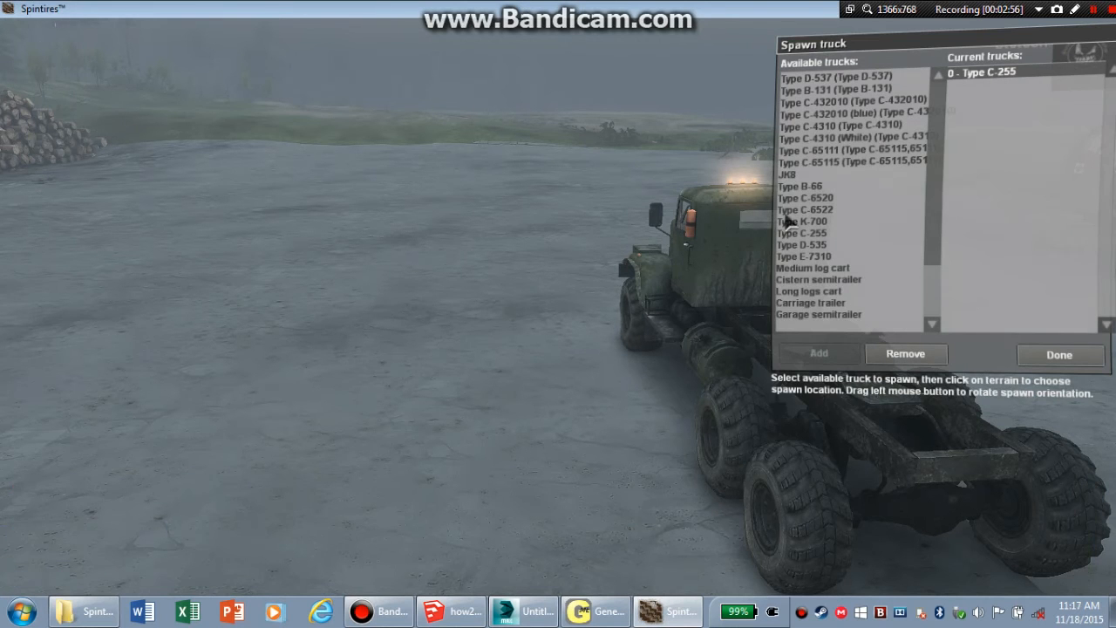
pyautogui.click(790, 175)
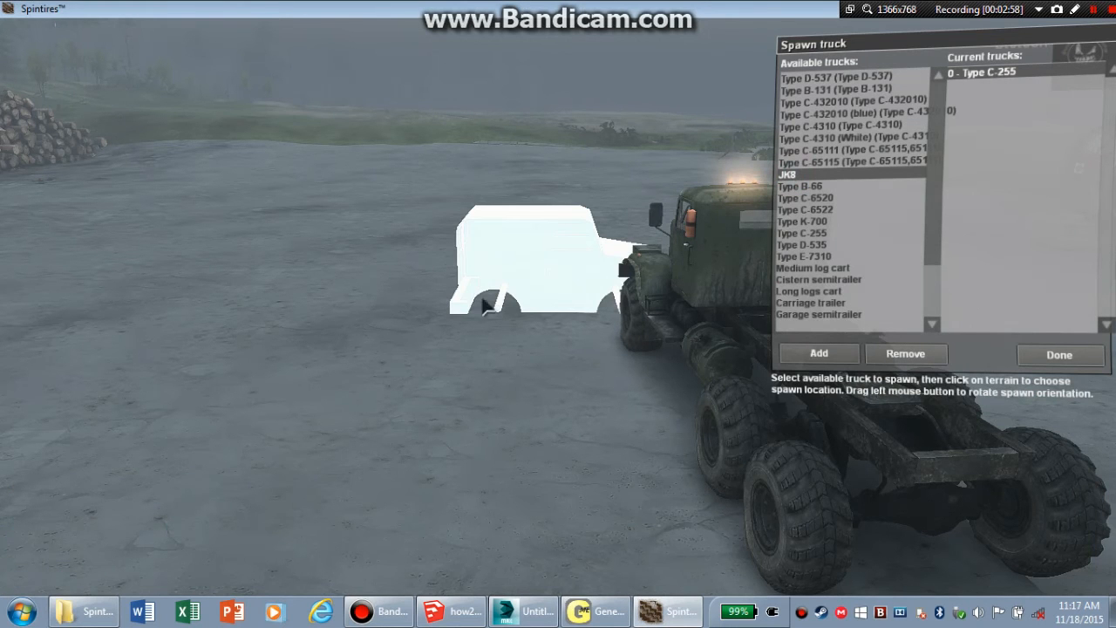
pyautogui.moveTo(319, 295); pyautogui.dragTo(497, 326)
pyautogui.click(837, 354)
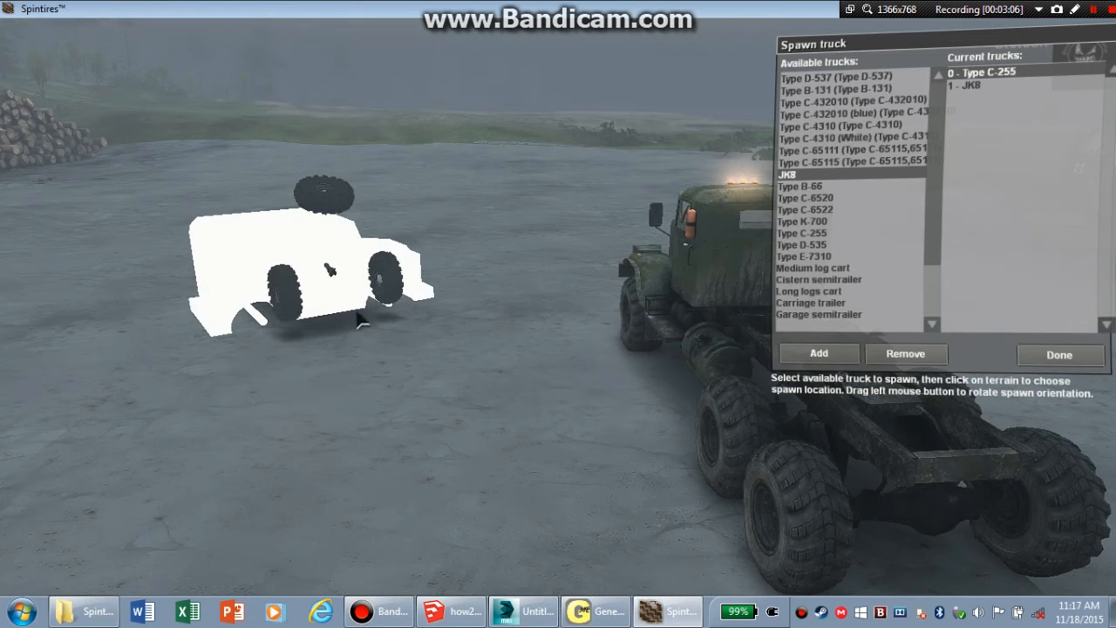
pyautogui.click(1060, 355)
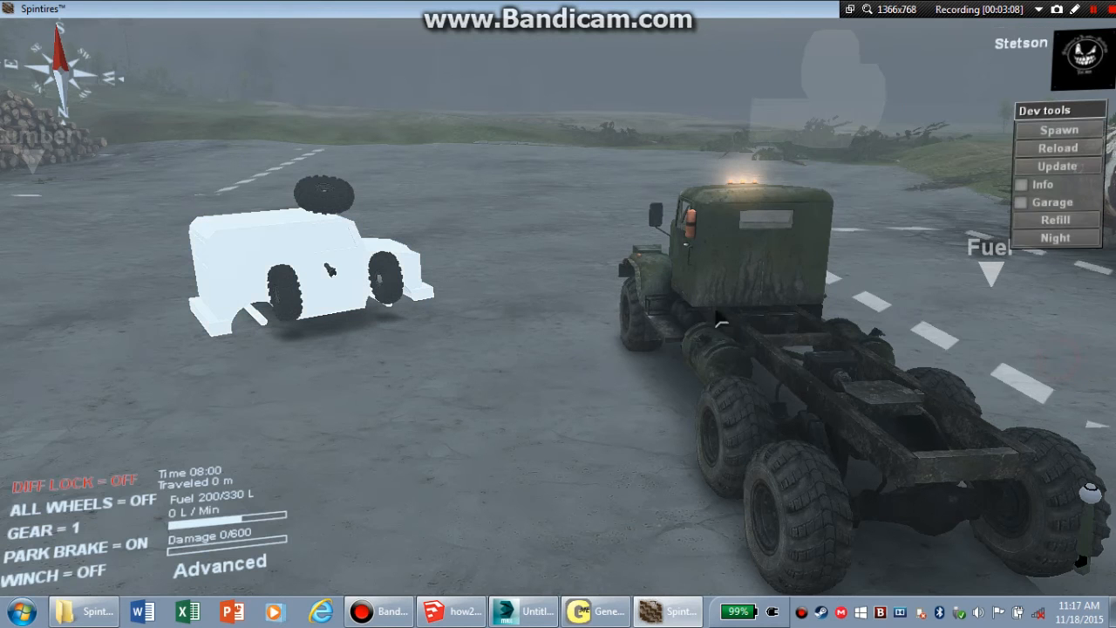
# Change from the current truck to the newly spawned JK8
pyautogui.moveTo(388, 293); pyautogui.dragTo(898, 300)
pyautogui.moveTo(139, 441)
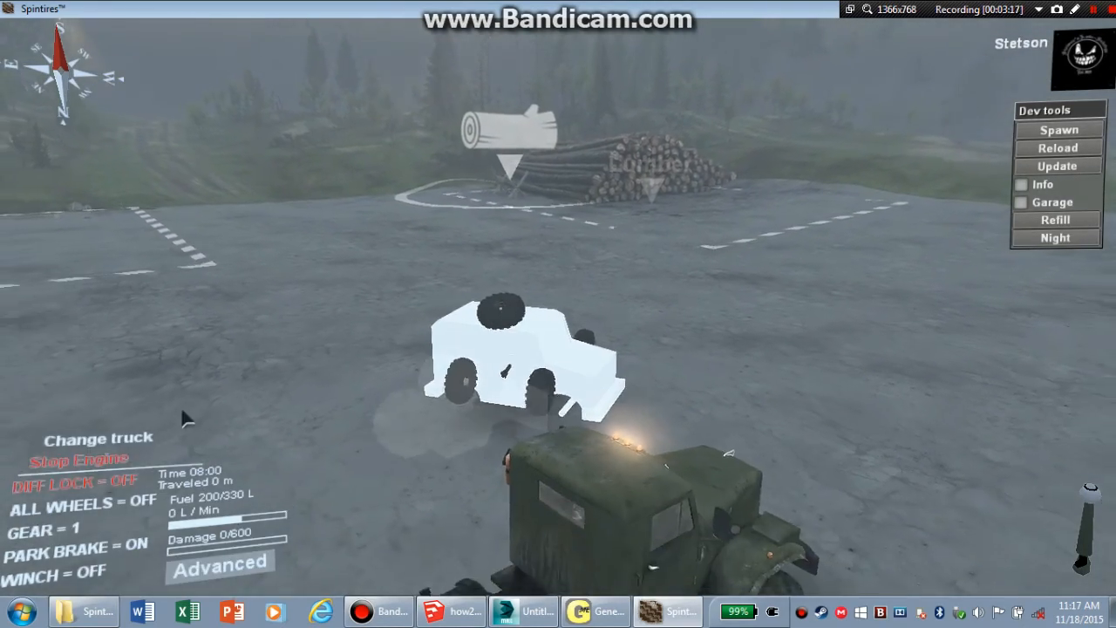
pyautogui.click(140, 441)
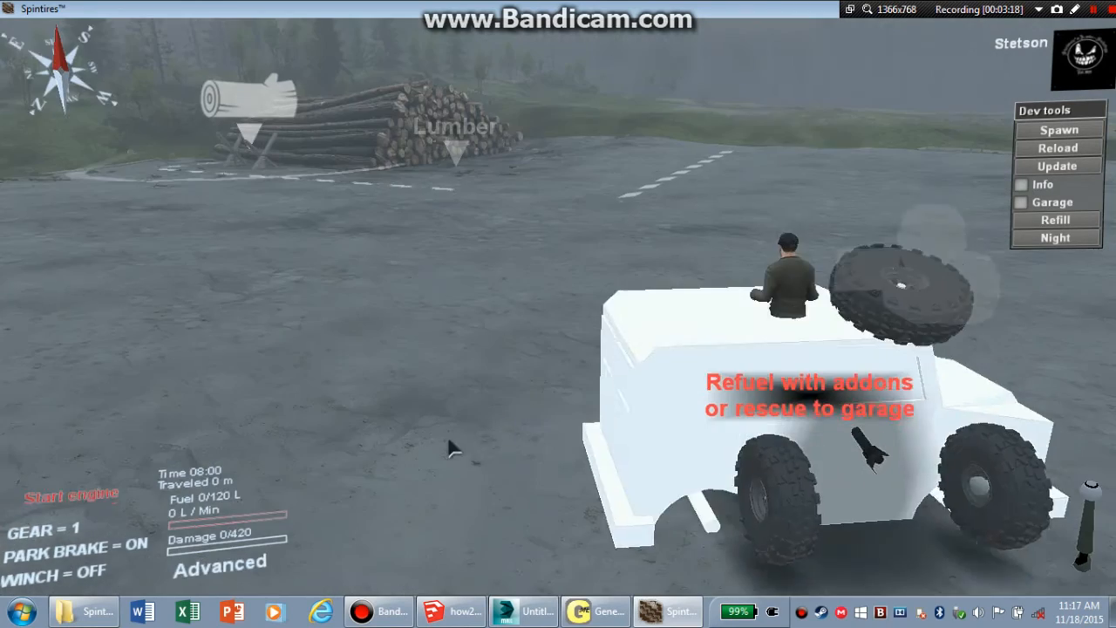
# Switch to 3ds Max, select all the truck parts including the cdt box, and rotate them a quarter turn about the Z axis
pyautogui.moveTo(406, 473); pyautogui.dragTo(713, 455)
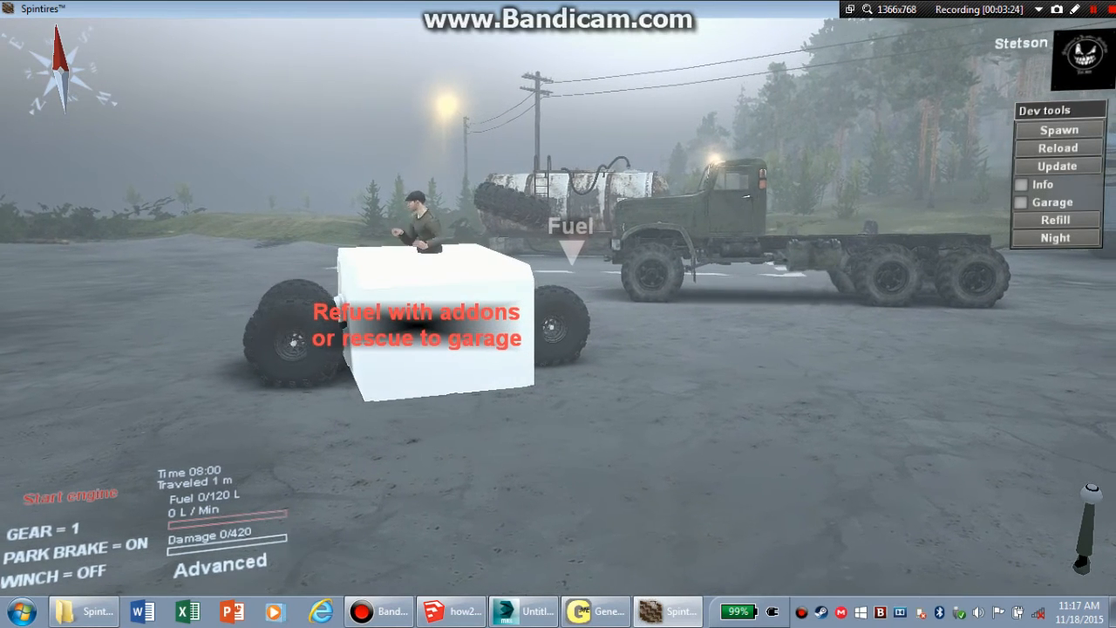
pyautogui.moveTo(407, 473); pyautogui.dragTo(424, 474)
pyautogui.click(521, 611)
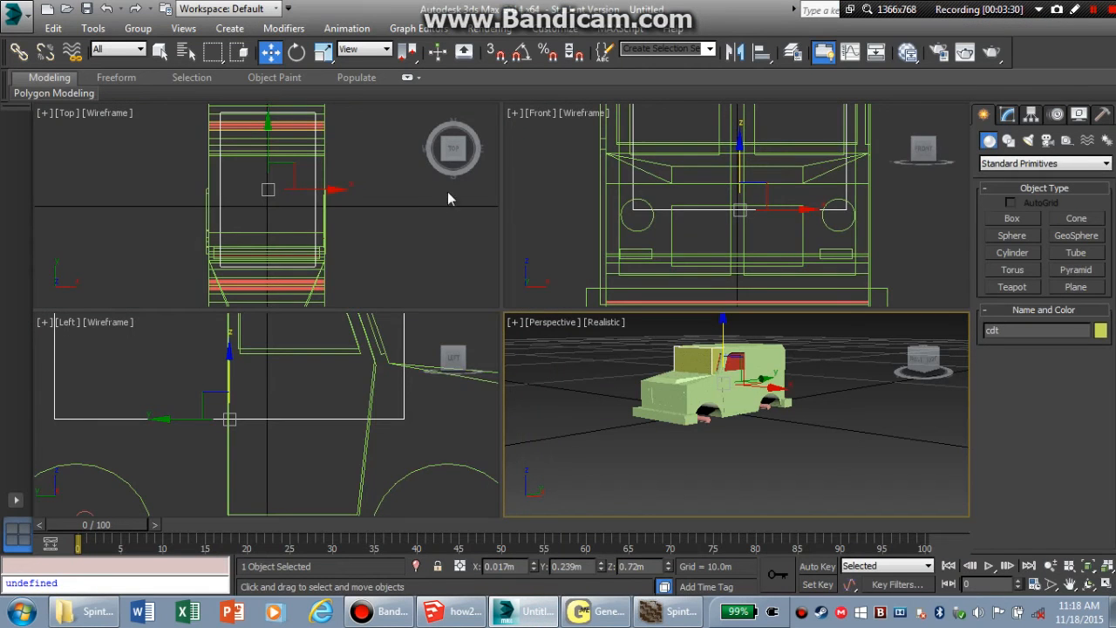
pyautogui.click(436, 232)
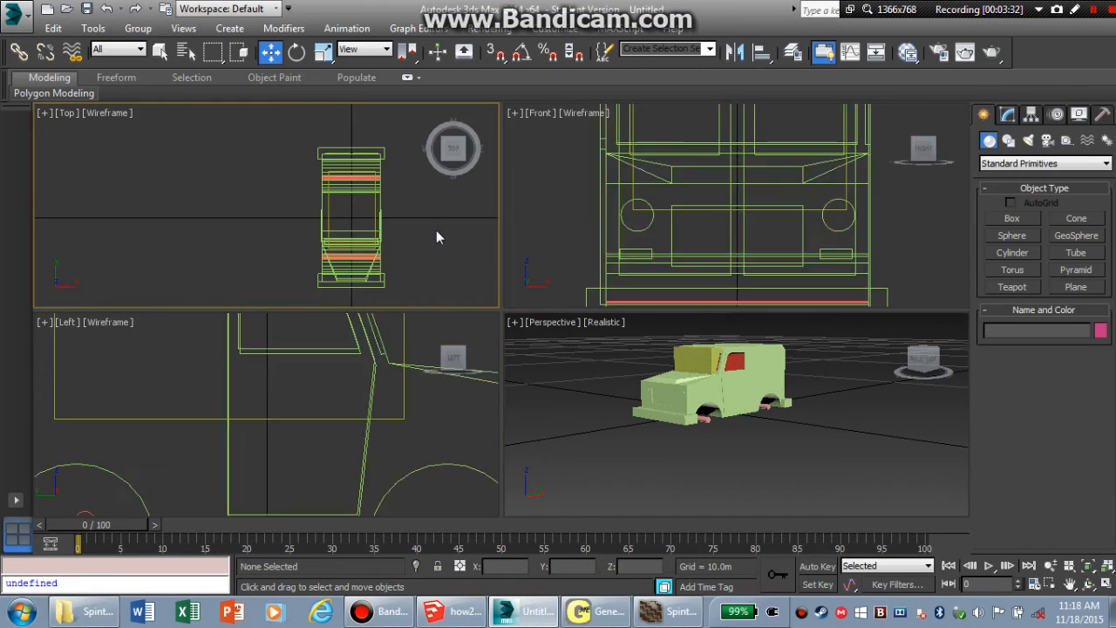
pyautogui.moveTo(454, 153); pyautogui.dragTo(487, 175)
pyautogui.moveTo(35, 253); pyautogui.dragTo(26, 157)
pyautogui.moveTo(111, 132); pyautogui.dragTo(274, 304)
pyautogui.rightClick(199, 223)
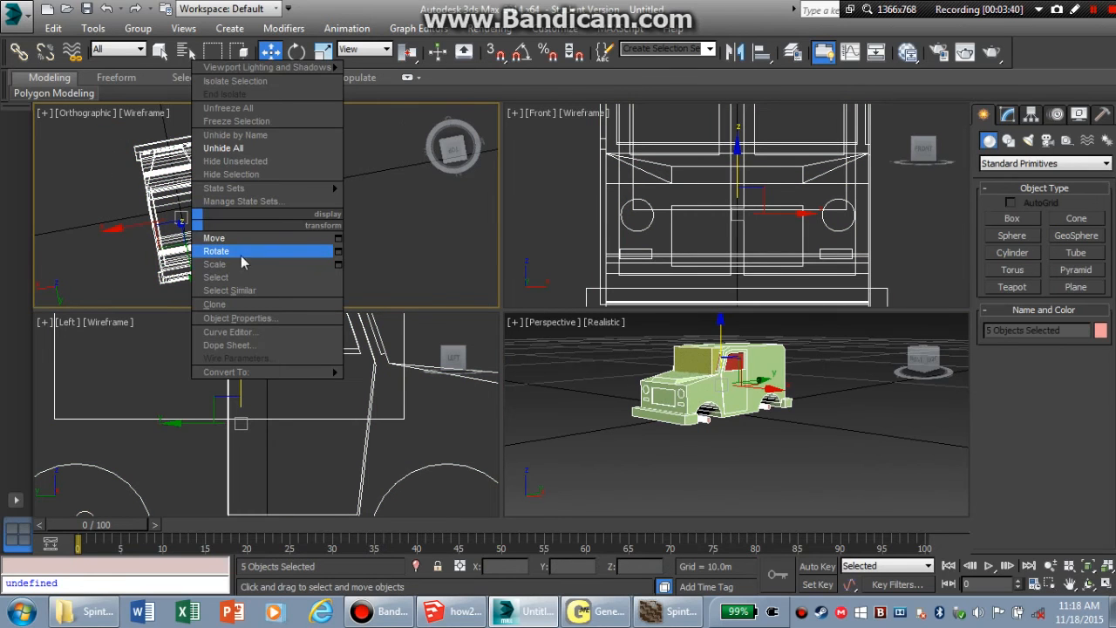
pyautogui.click(338, 252)
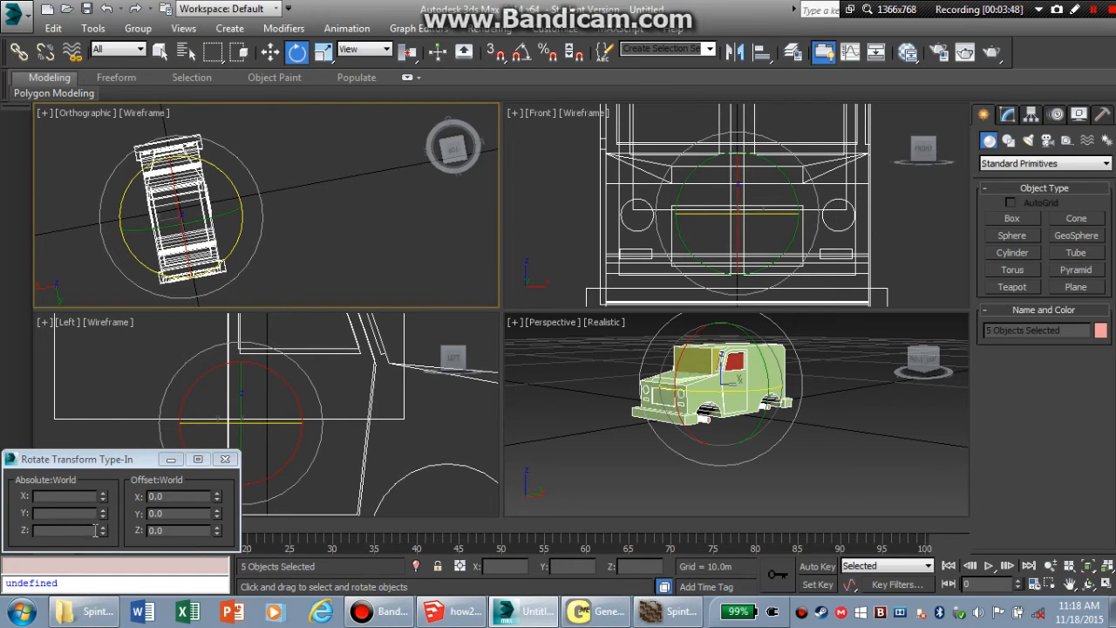
pyautogui.click(92, 530)
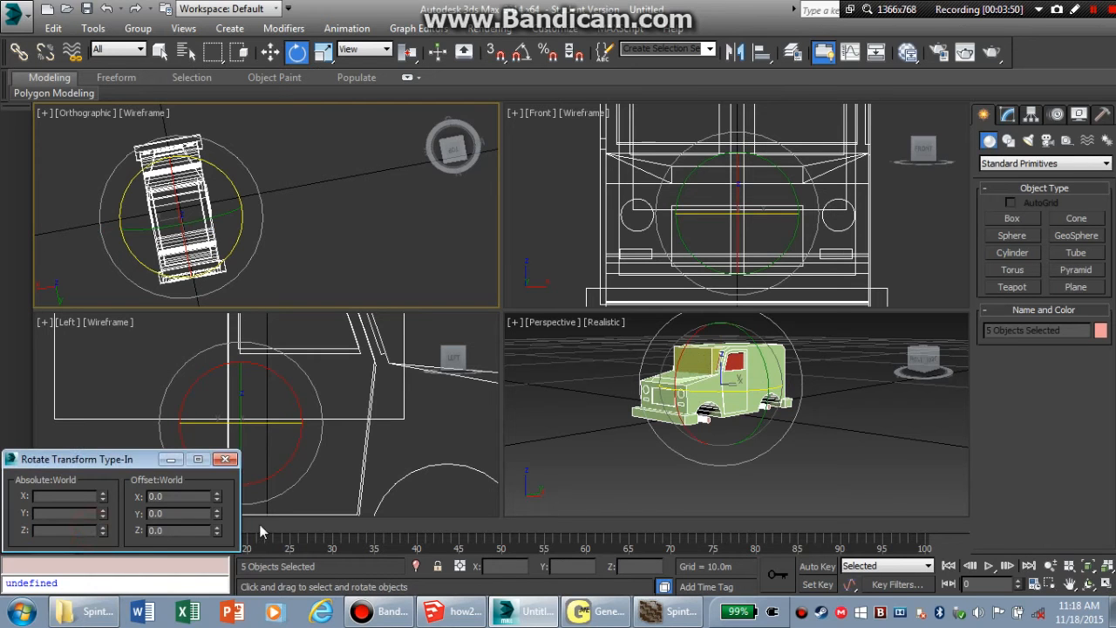
pyautogui.press('Return')
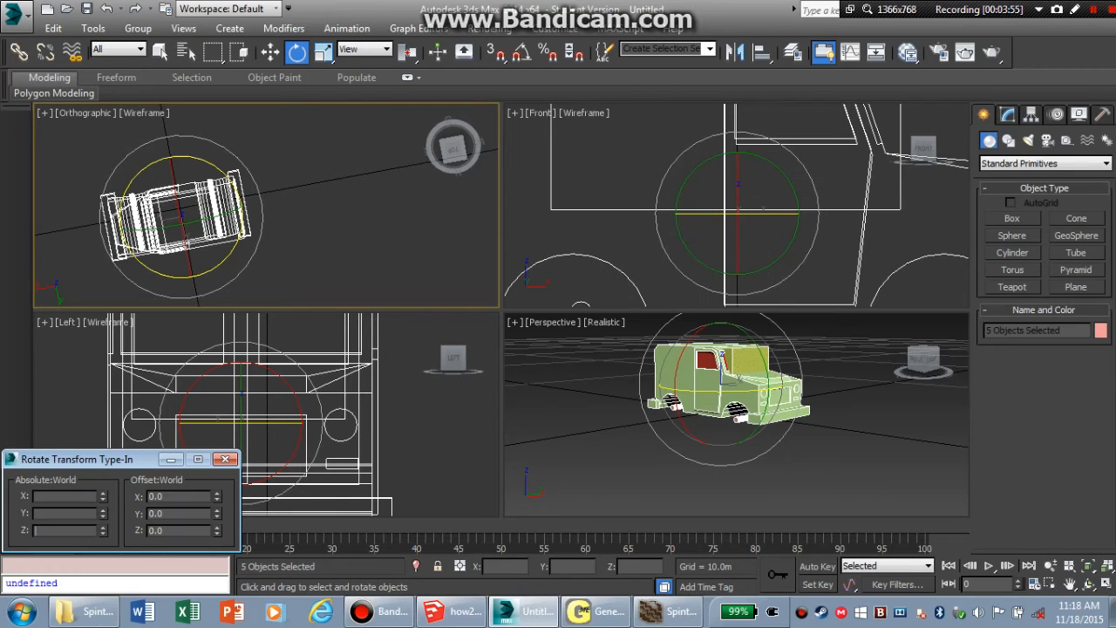
pyautogui.click(226, 460)
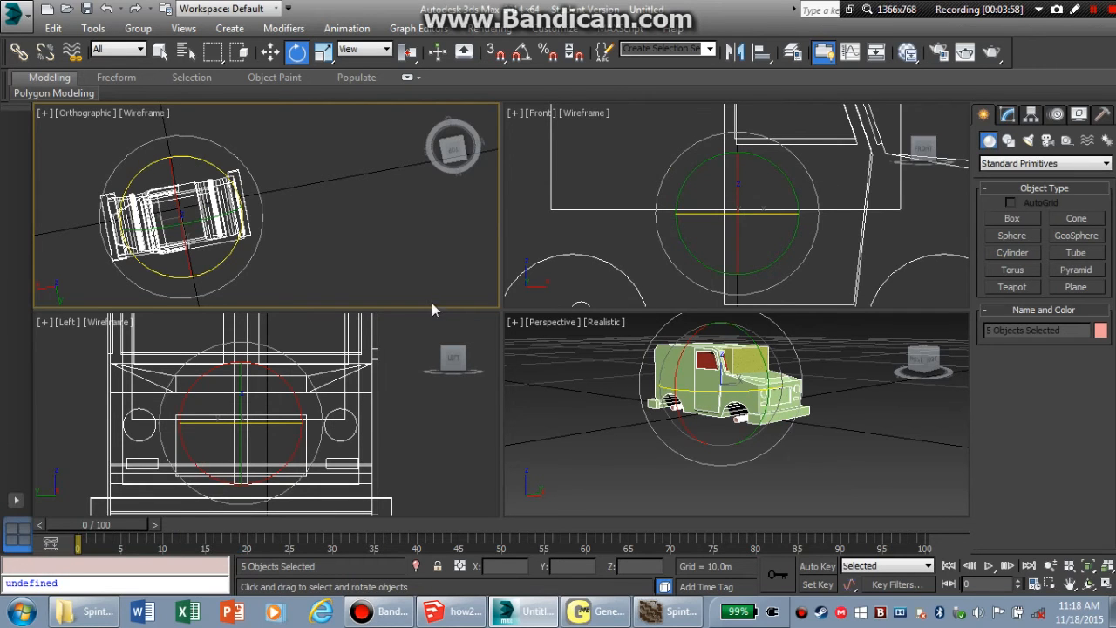
# Export the rotated truck as JK8.x in the mod's meshes/trucks folder, replacing the existing file
pyautogui.click(19, 14)
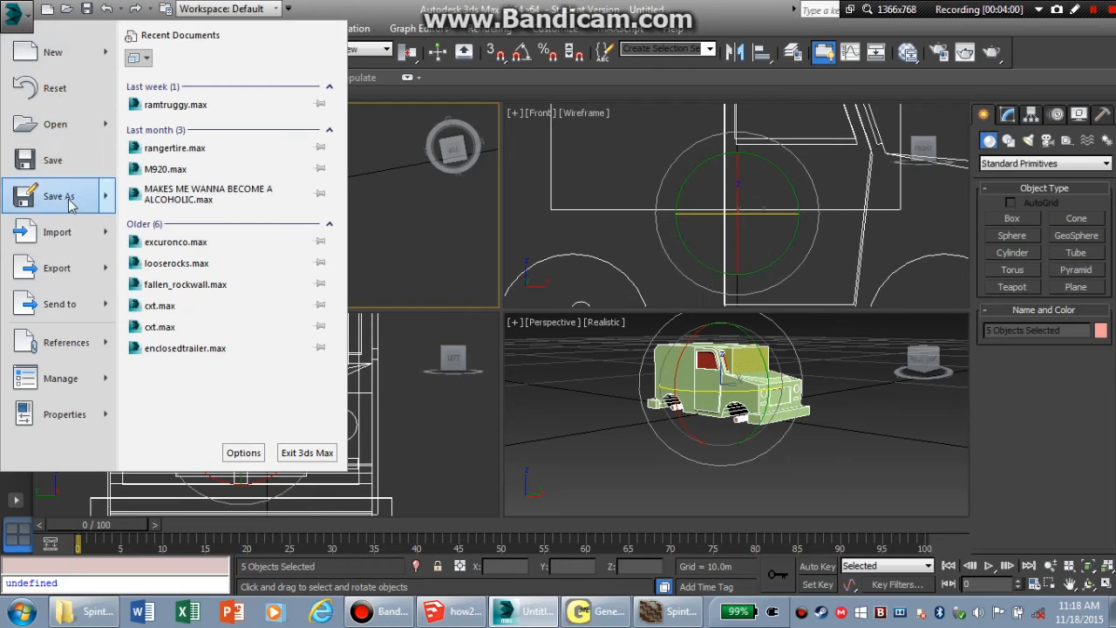
pyautogui.click(54, 271)
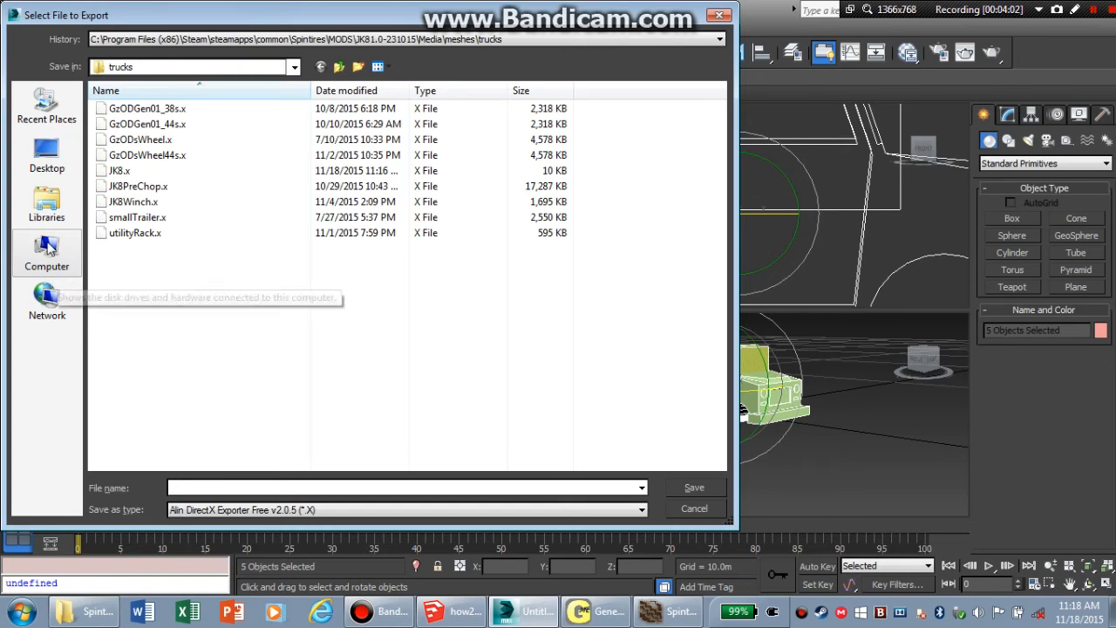
pyautogui.doubleClick(119, 170)
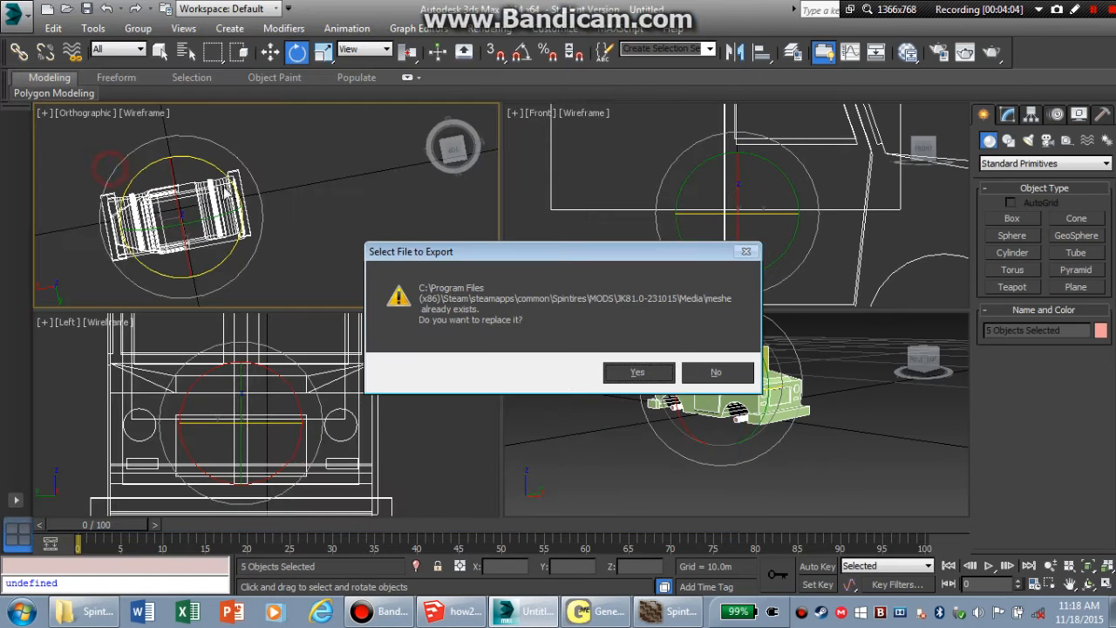
pyautogui.click(615, 373)
pyautogui.click(593, 507)
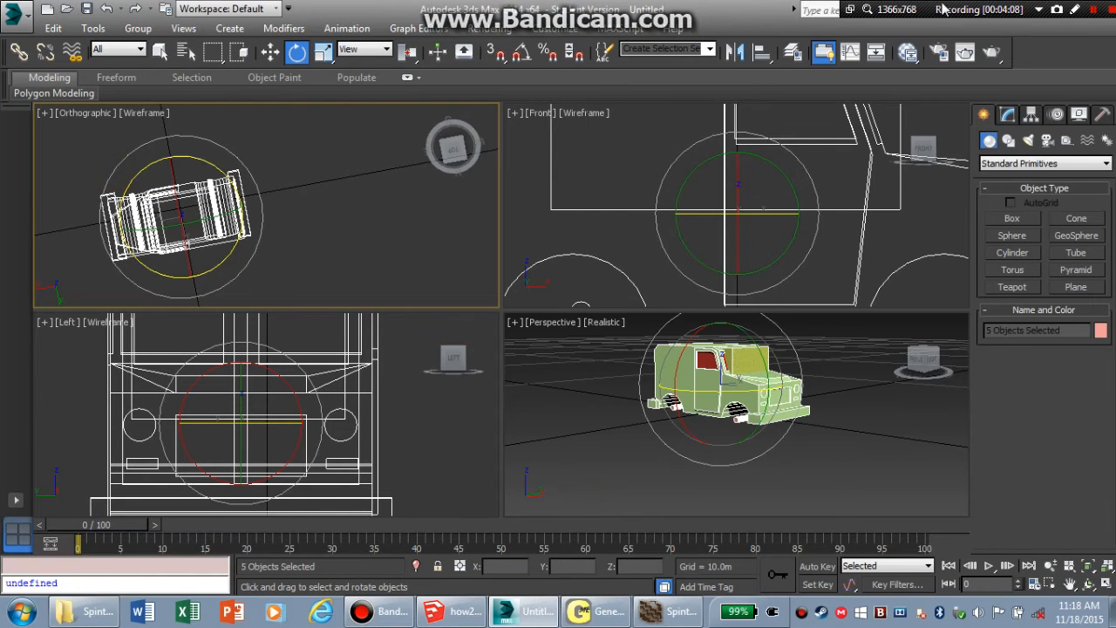
# Switch to Generic Mod Enabler, then deactivate and reactivate the JK81.0-231015 mod
pyautogui.click(608, 617)
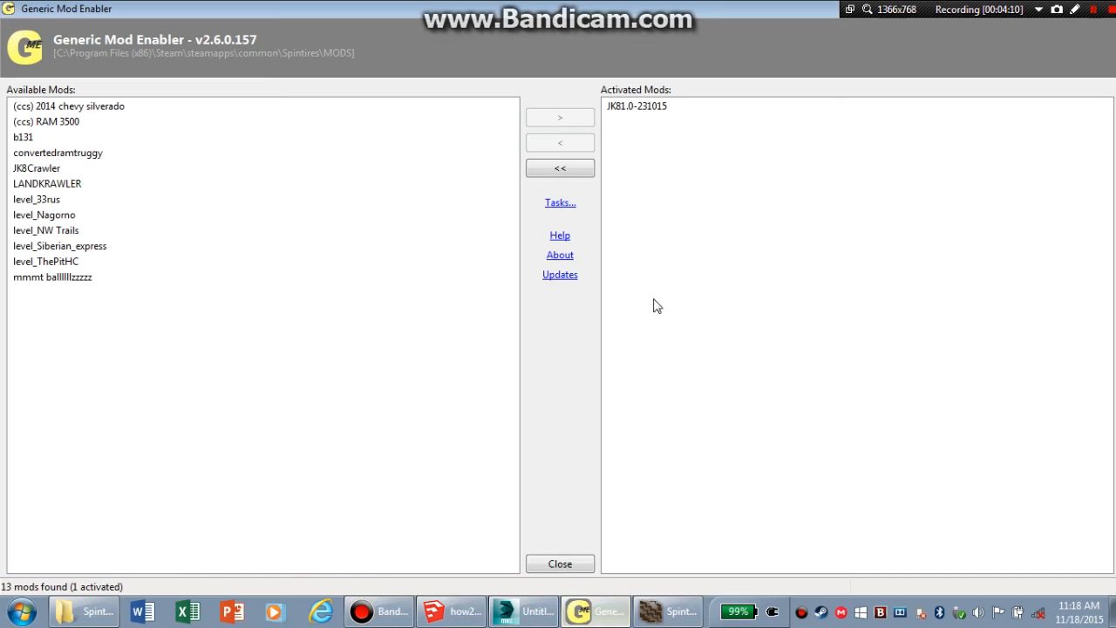
pyautogui.click(654, 108)
pyautogui.click(585, 145)
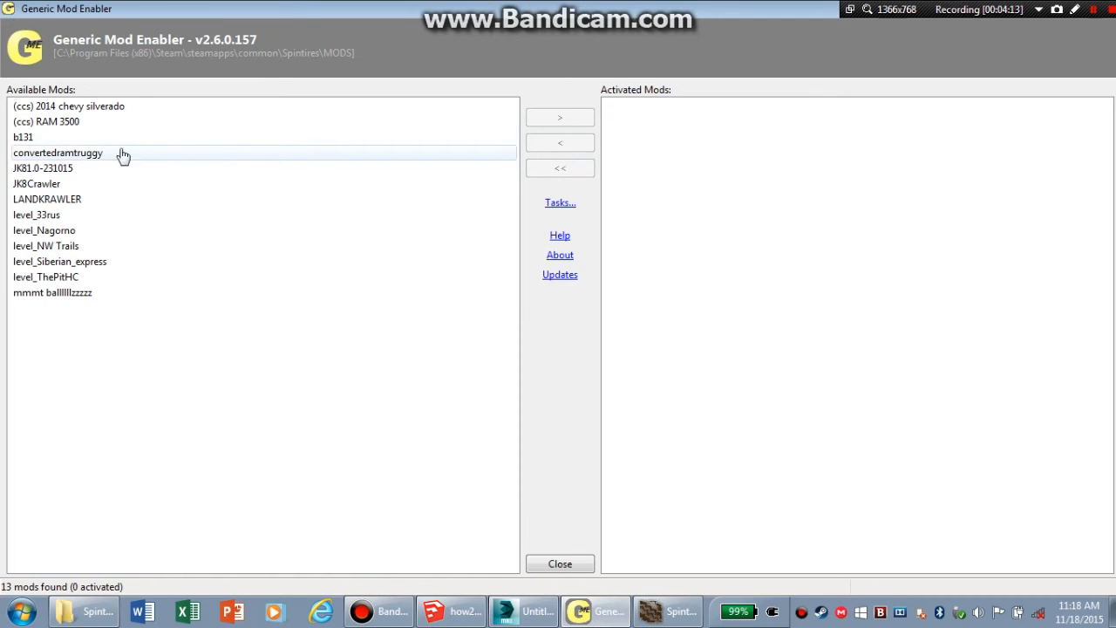
pyautogui.click(84, 170)
pyautogui.click(581, 120)
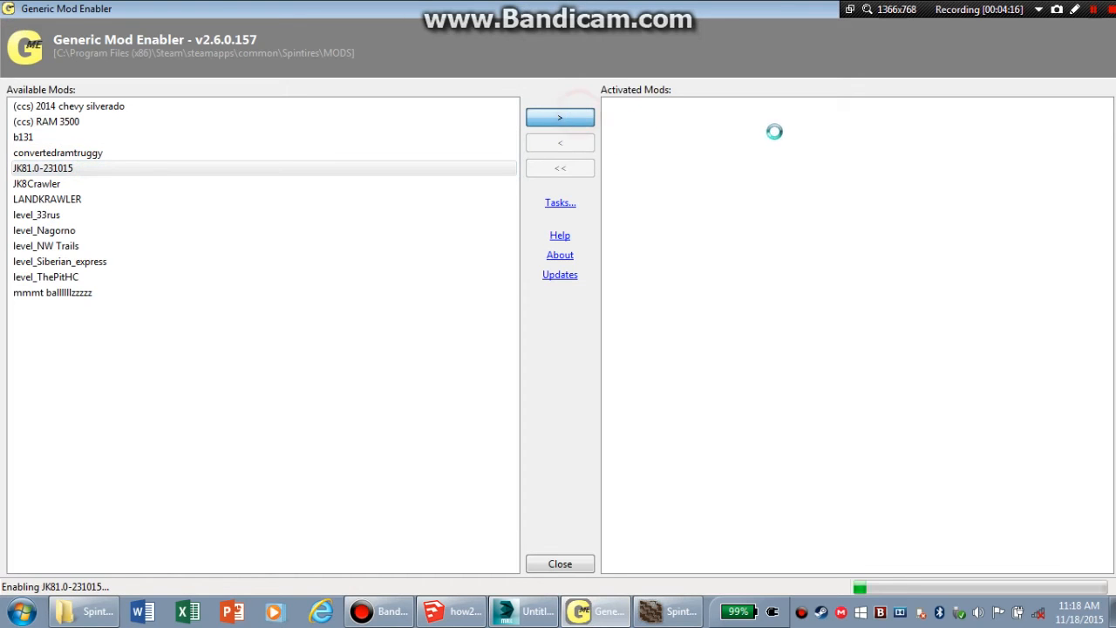
# Return to Spintires, update the outdated assets and reload the current JK8 truck, then close the game
pyautogui.click(607, 615)
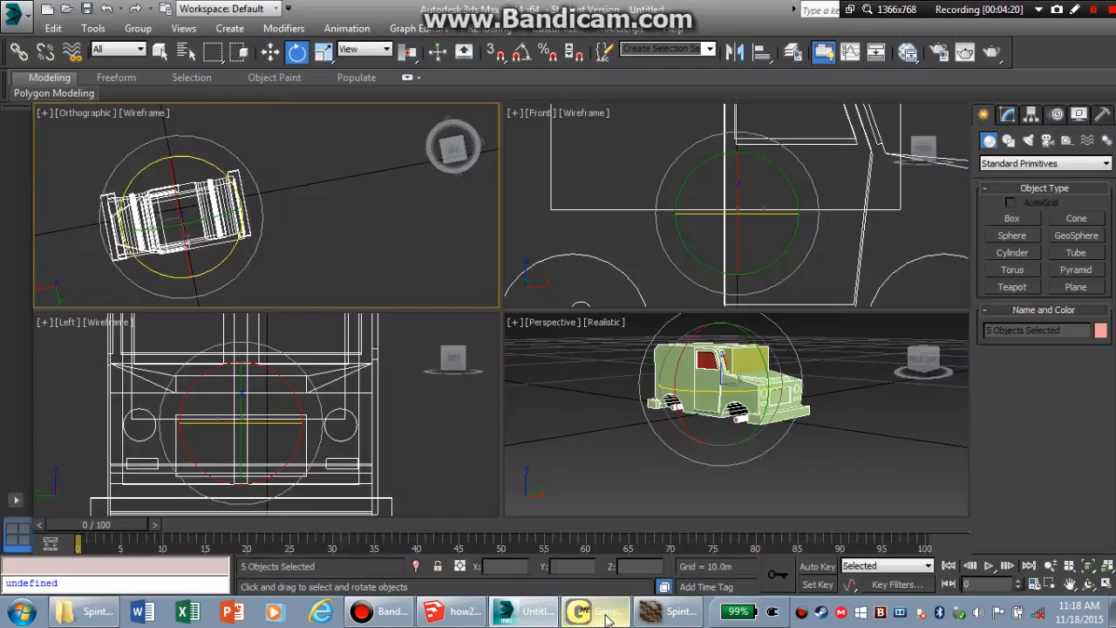
pyautogui.click(672, 611)
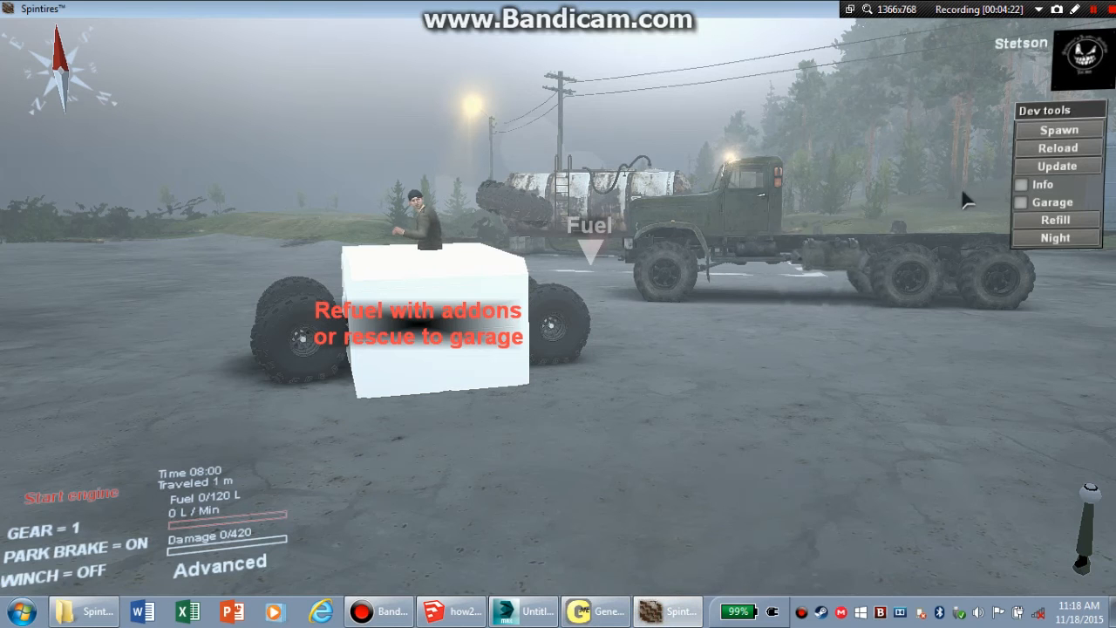
pyautogui.click(1059, 166)
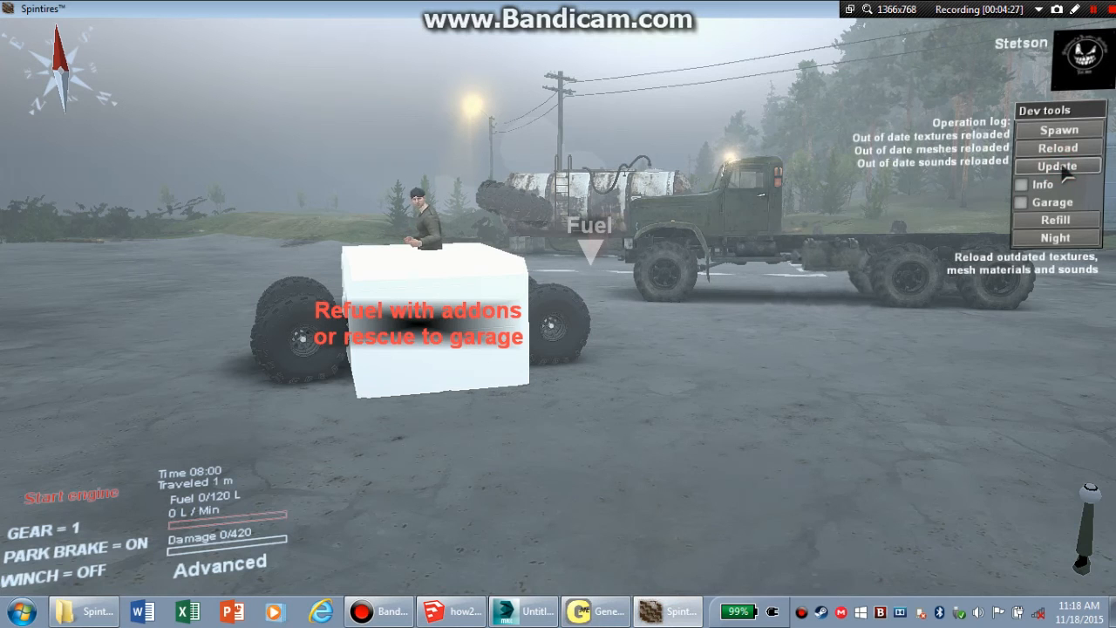
pyautogui.click(1057, 148)
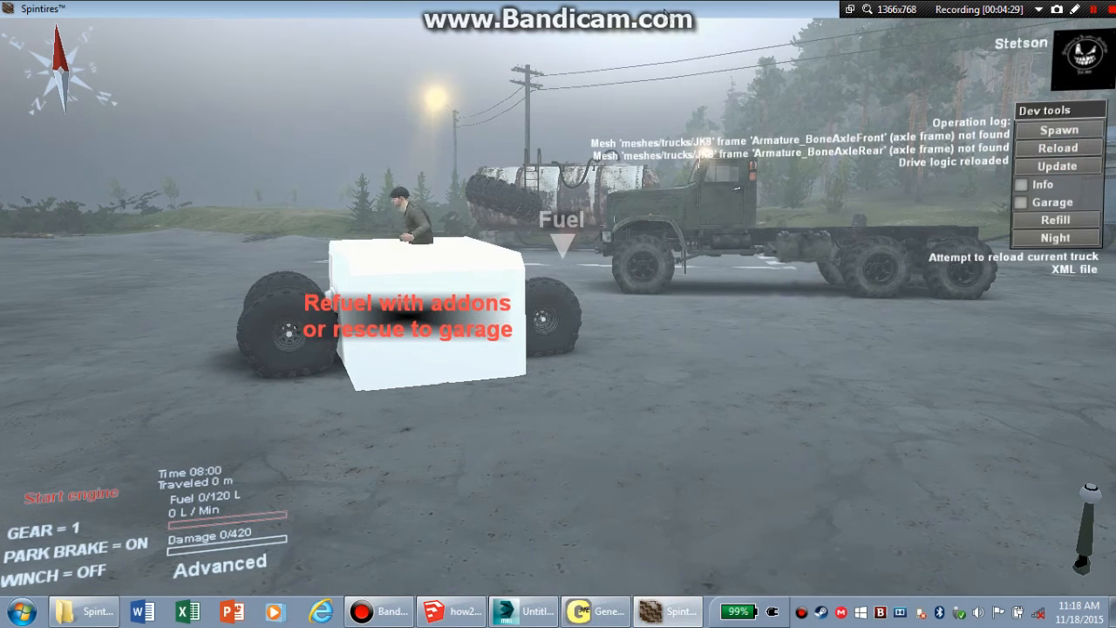
pyautogui.rightClick(680, 614)
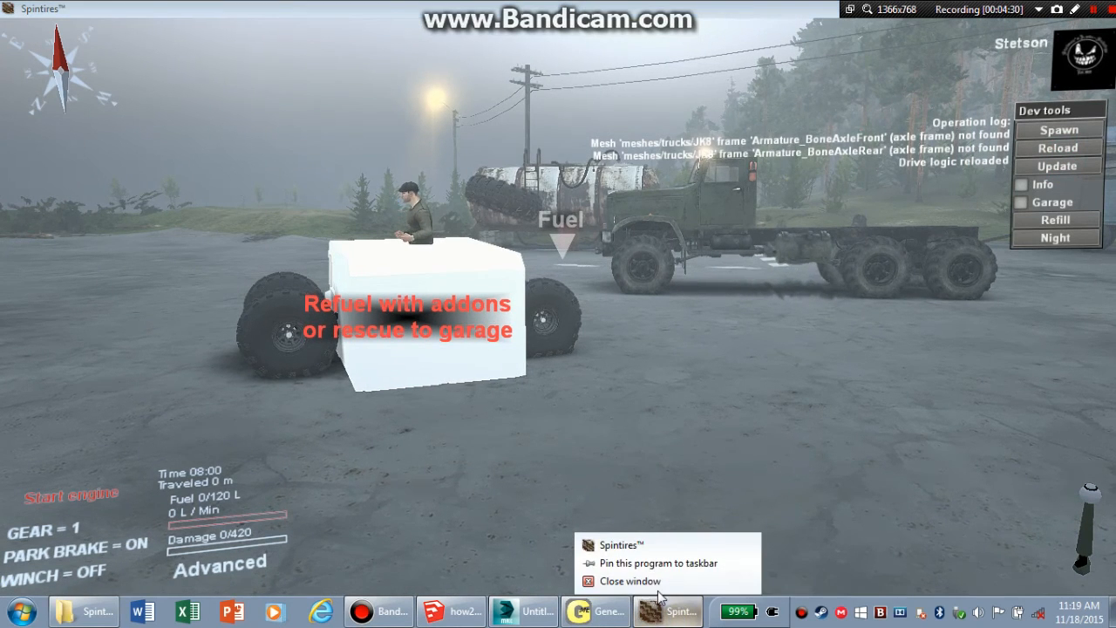
pyautogui.click(615, 598)
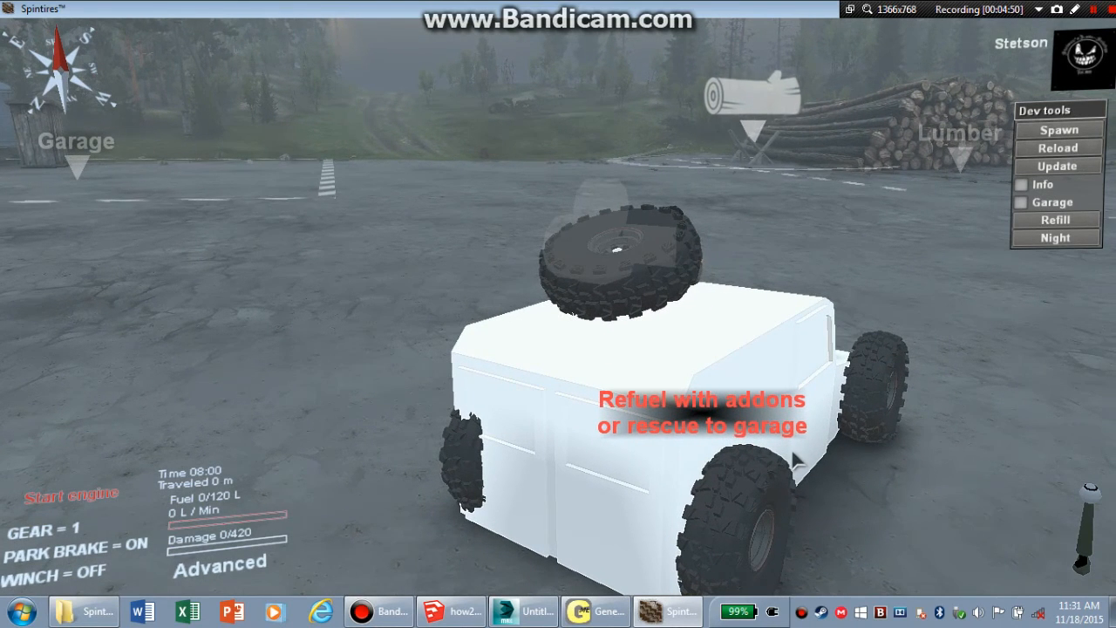
# Switch to 3ds Max, bring up exact Move value entry, and group all the truck parts as Group001
pyautogui.hotkey('alt', 'Tab')
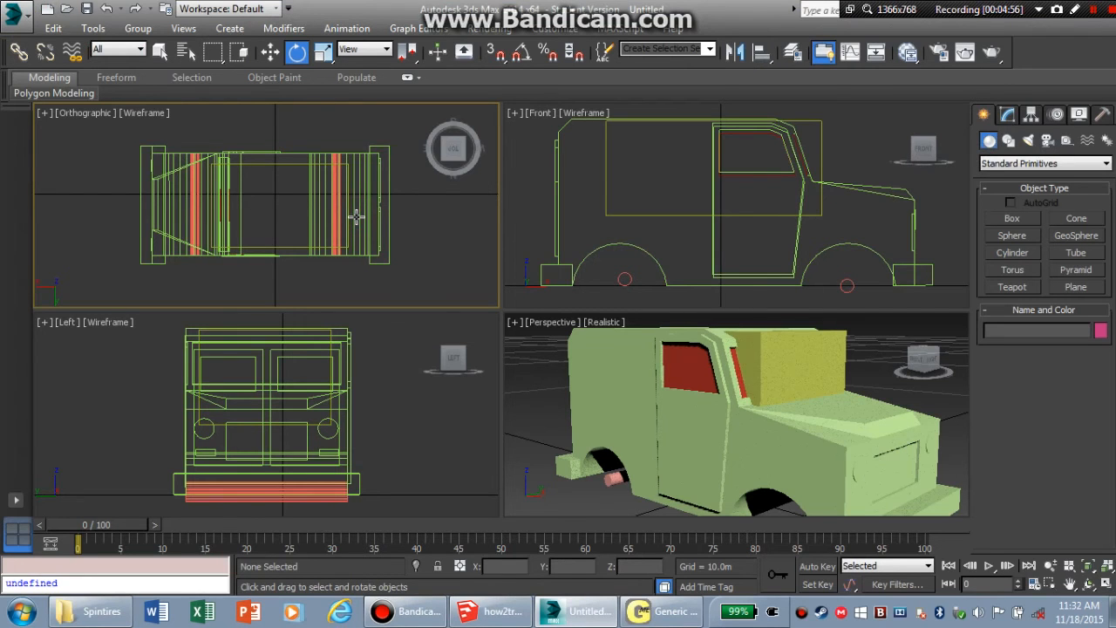
pyautogui.rightClick(383, 197)
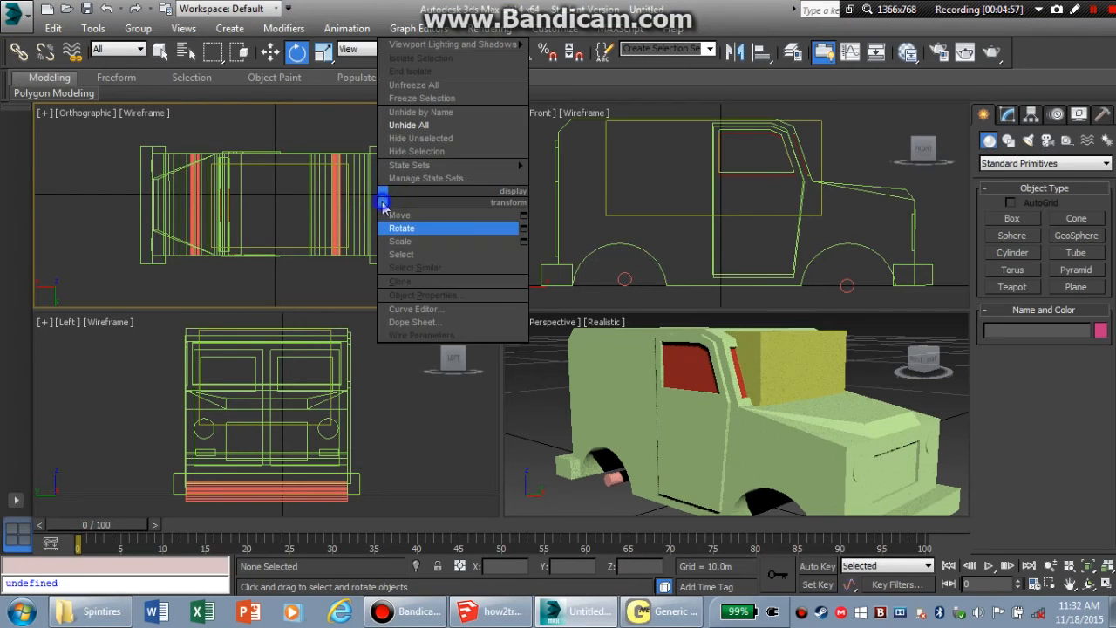
pyautogui.click(523, 215)
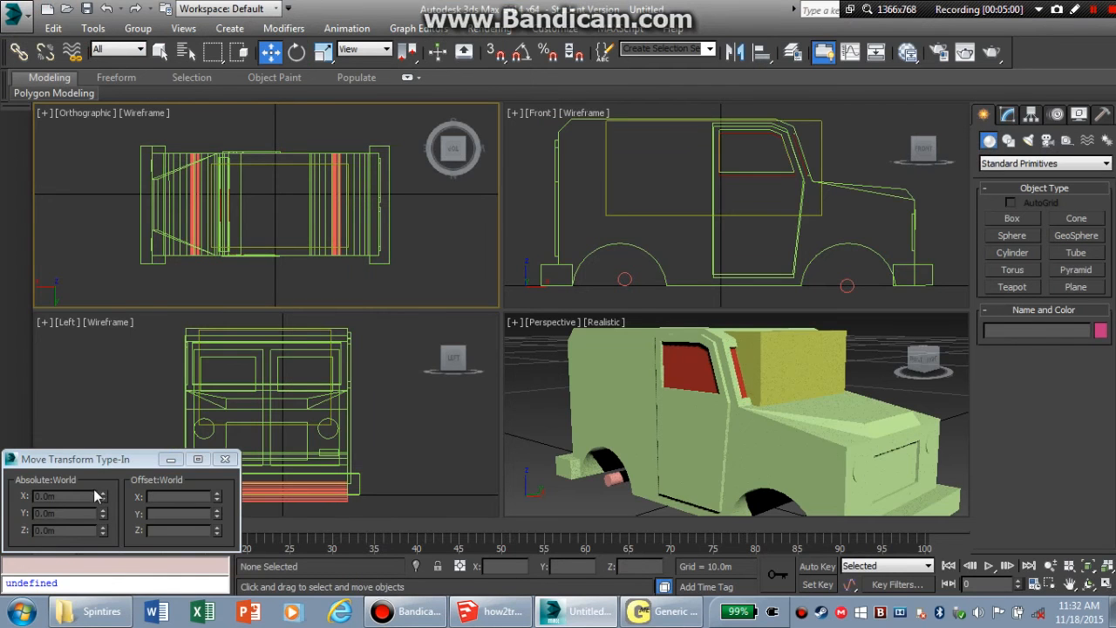
pyautogui.moveTo(120, 137); pyautogui.dragTo(297, 201)
pyautogui.moveTo(406, 294); pyautogui.dragTo(415, 299)
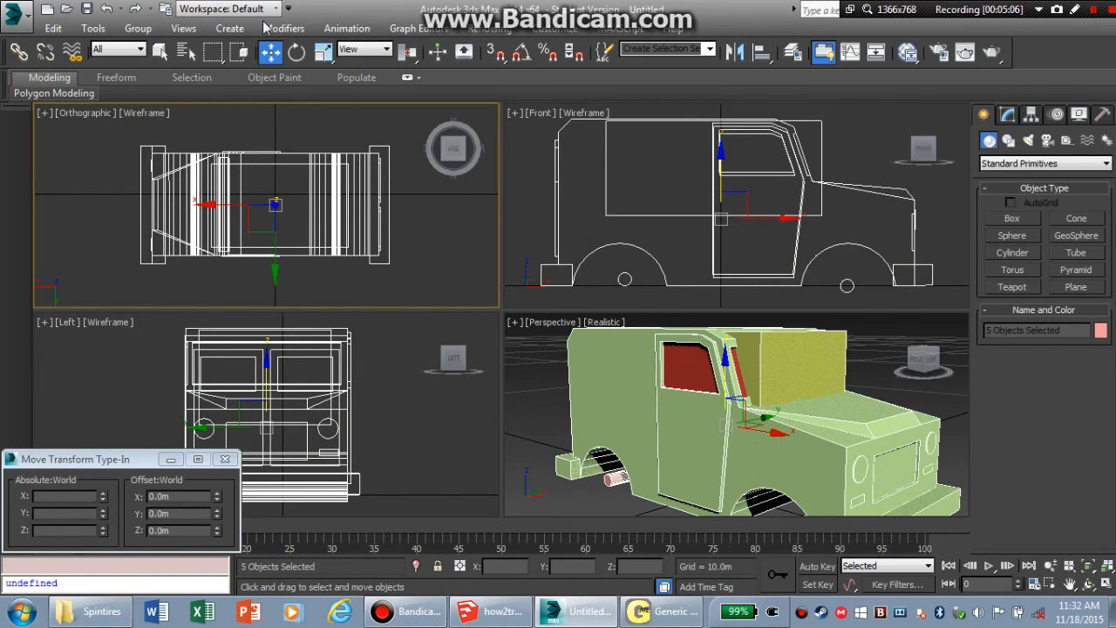
pyautogui.click(148, 29)
pyautogui.click(157, 47)
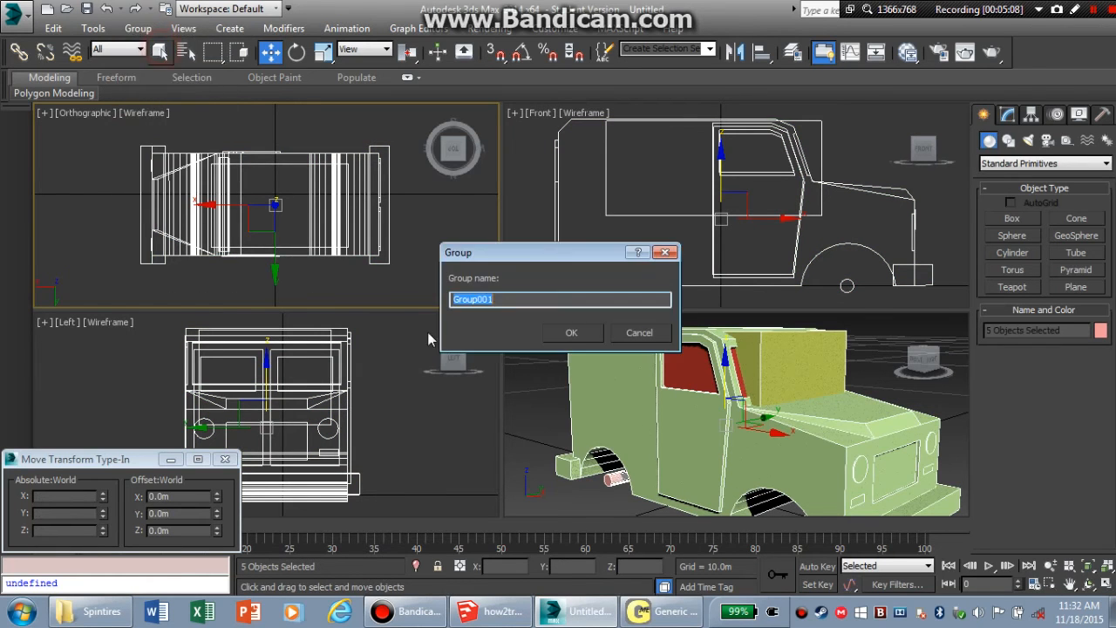
pyautogui.click(562, 332)
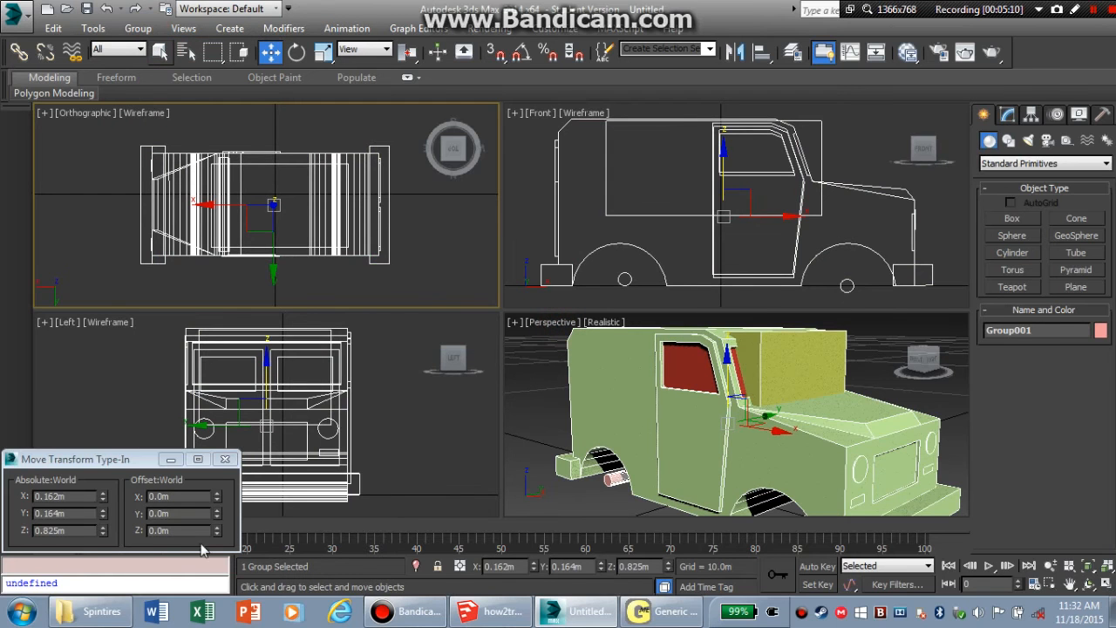
# Center the truck group on the world origin by setting its absolute X and Y positions to 0
pyautogui.moveTo(87, 496); pyautogui.dragTo(2, 497)
pyautogui.press('BackSpace')
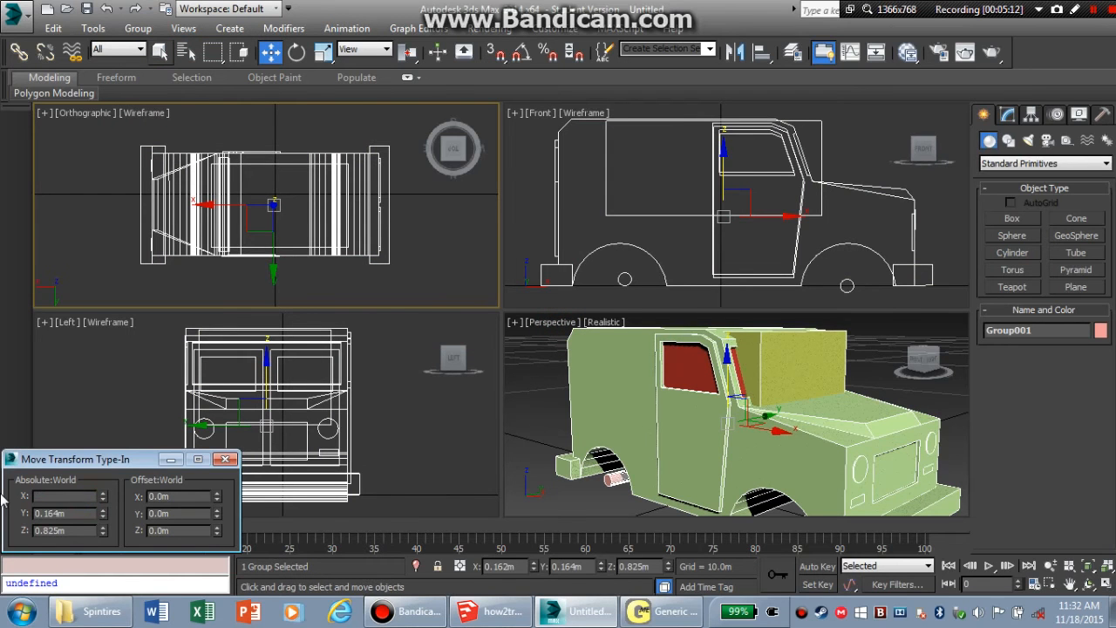
pyautogui.write('0')
pyautogui.press('Return')
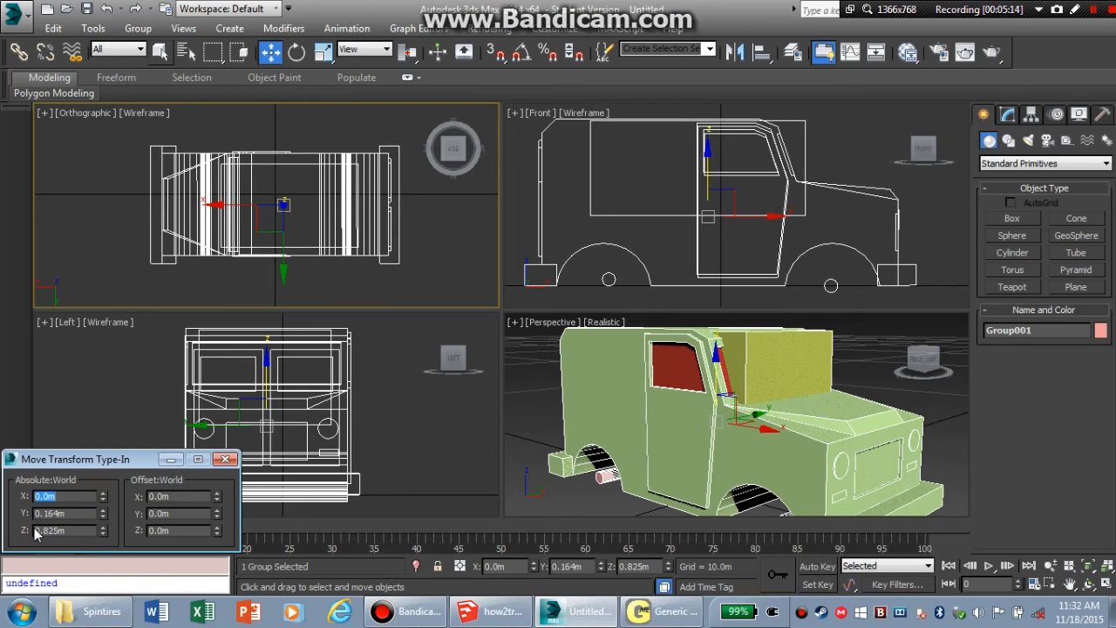
pyautogui.moveTo(70, 513); pyautogui.dragTo(3, 514)
pyautogui.press('BackSpace')
pyautogui.write('0')
pyautogui.press('Return')
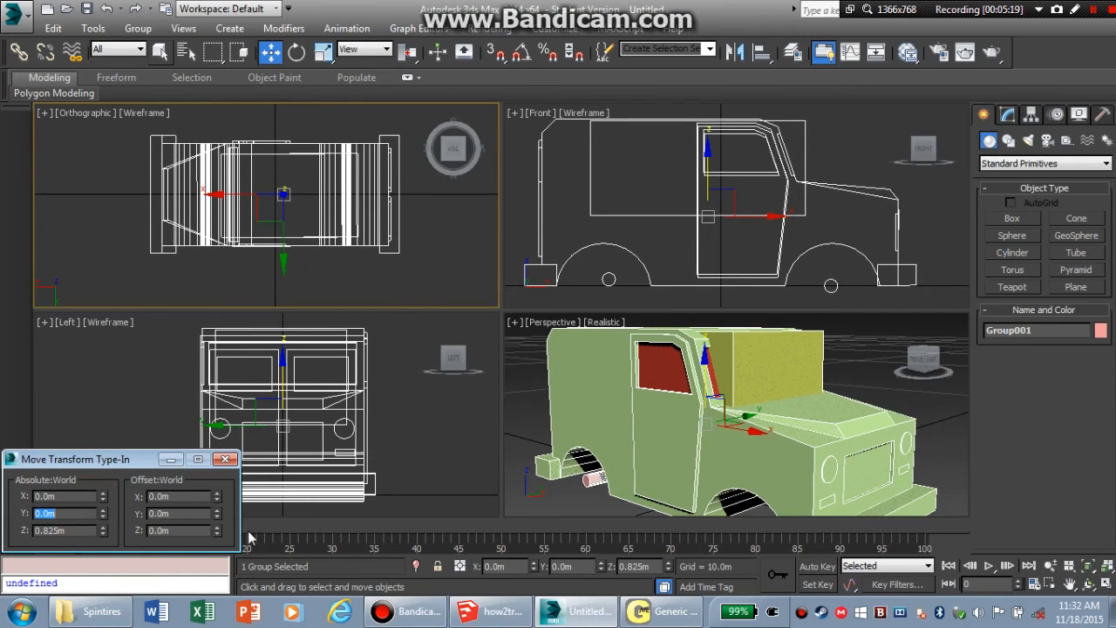
pyautogui.click(225, 459)
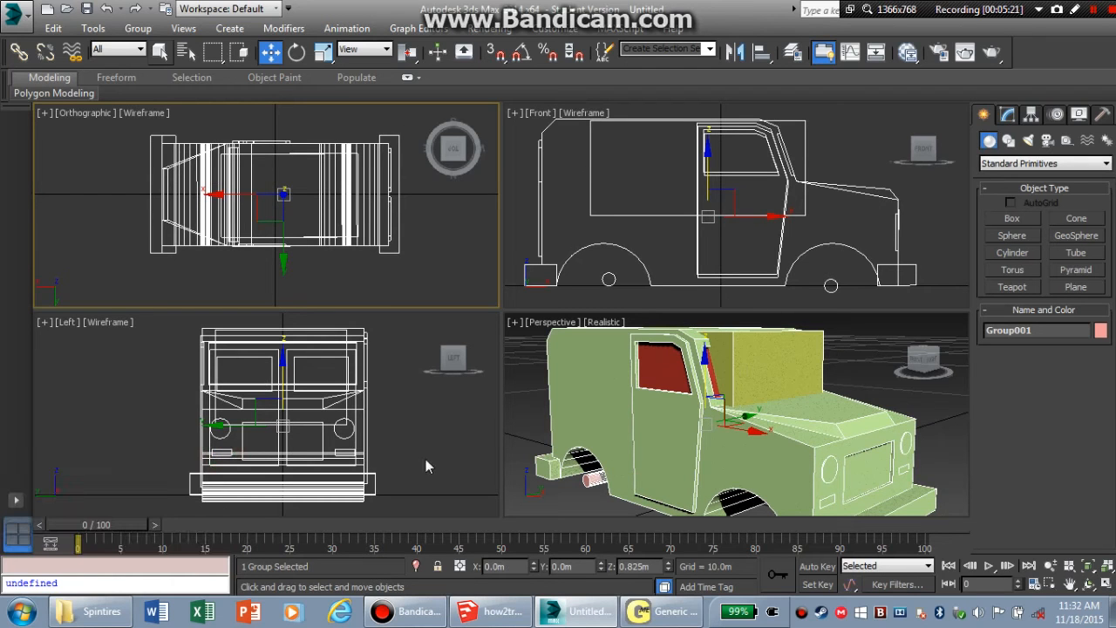
# Ungroup the truck back into its separate parts and clear the selection
pyautogui.click(138, 28)
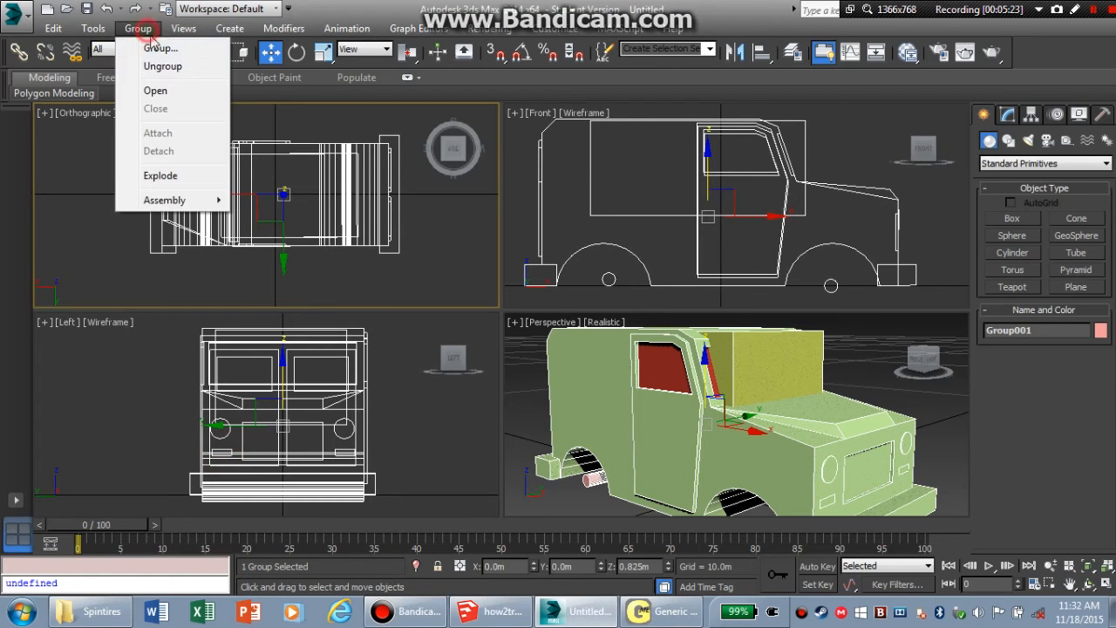
pyautogui.click(163, 66)
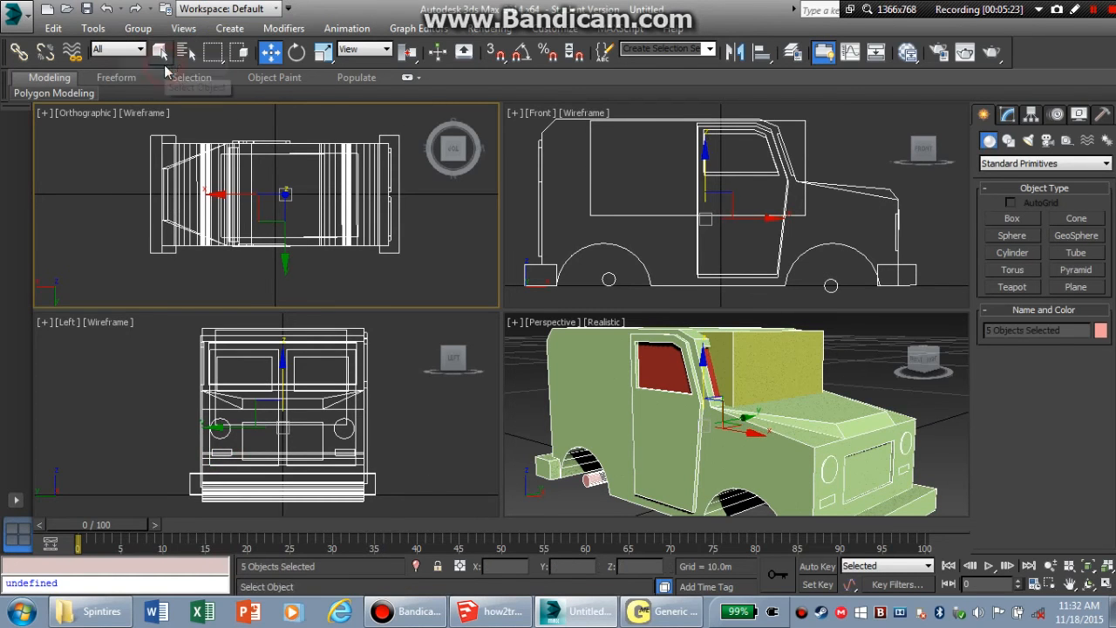
pyautogui.click(434, 266)
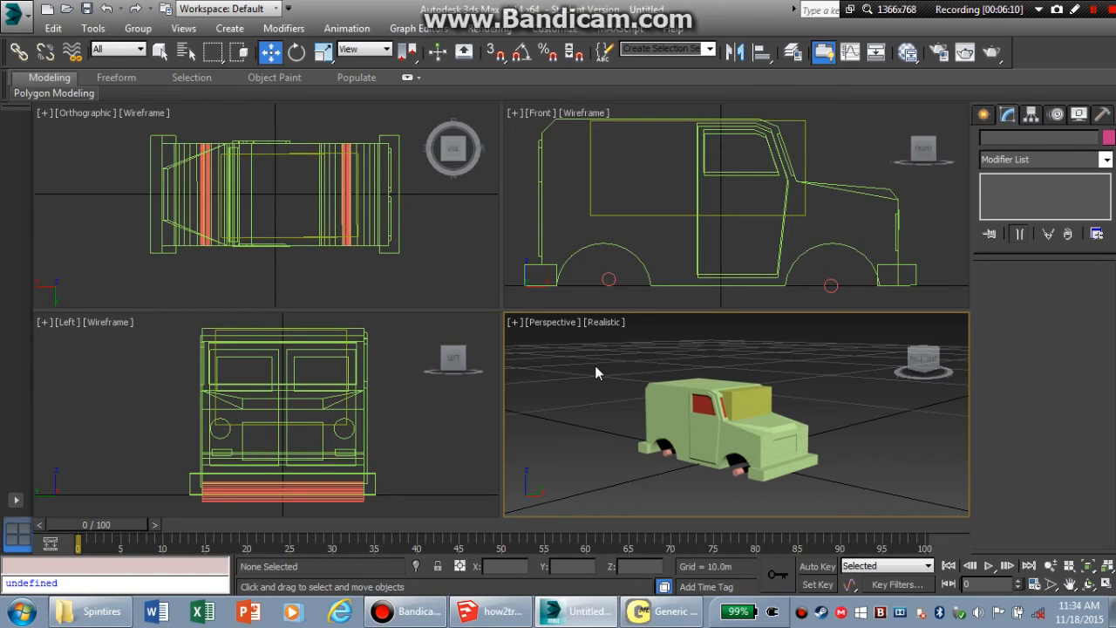
pyautogui.click(923, 360)
pyautogui.click(921, 352)
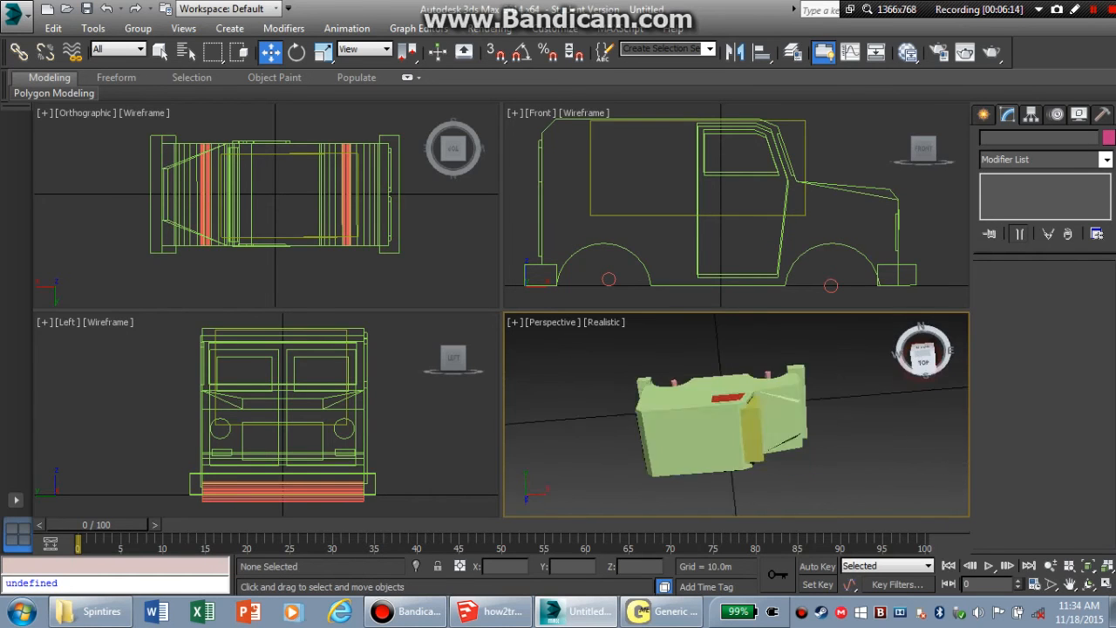
# Create a box beside the truck near its rear wheel, about 0.104 m long, 1.065 m wide and 0.187 m high
pyautogui.moveTo(930, 381); pyautogui.dragTo(927, 346)
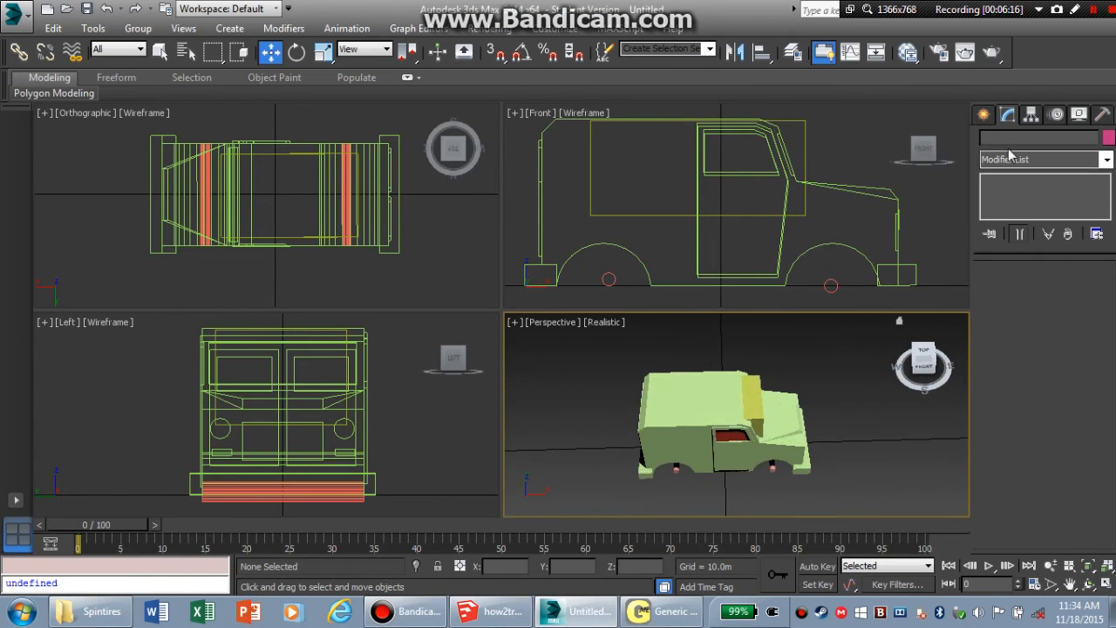
pyautogui.click(982, 115)
pyautogui.click(1012, 218)
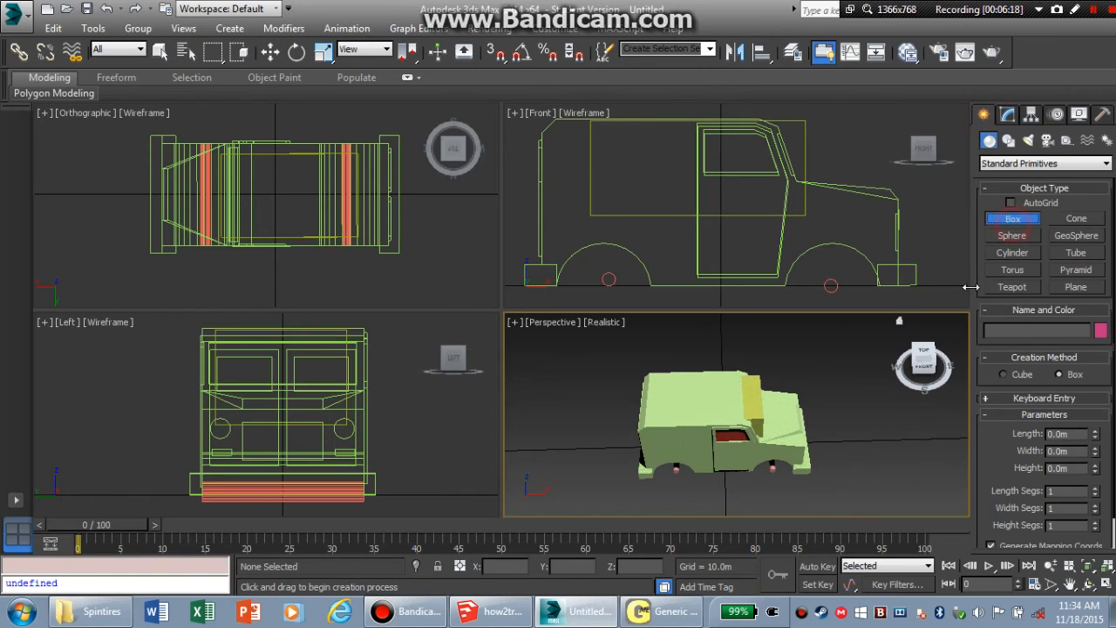
pyautogui.moveTo(660, 488); pyautogui.dragTo(706, 490)
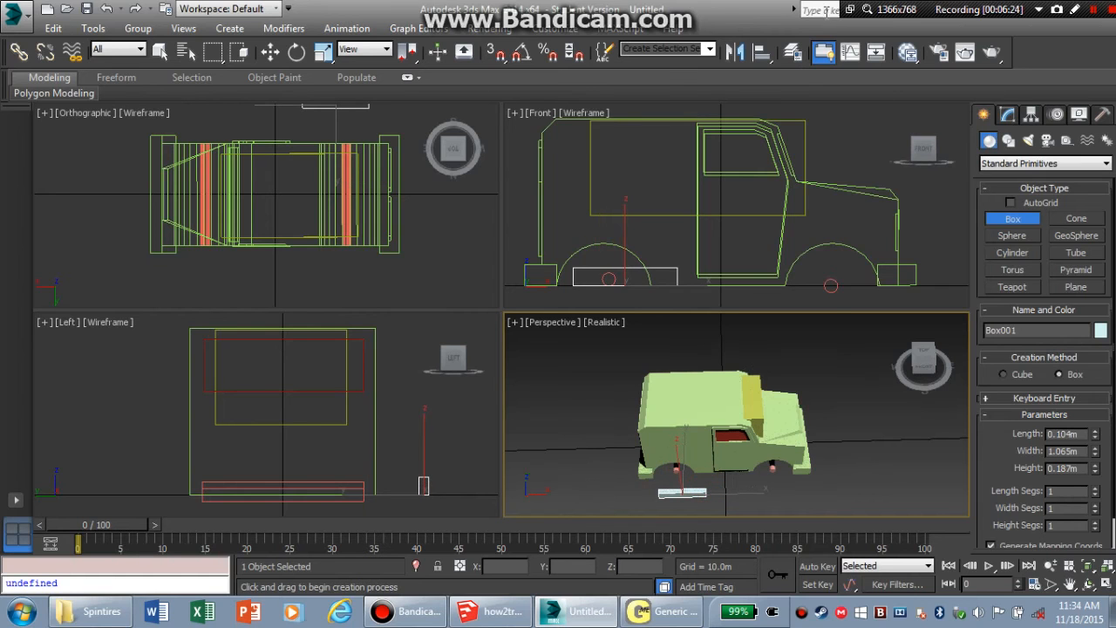
pyautogui.scroll(-3, 764, 175)
pyautogui.scroll(1, 733, 204)
pyautogui.scroll(2, 714, 215)
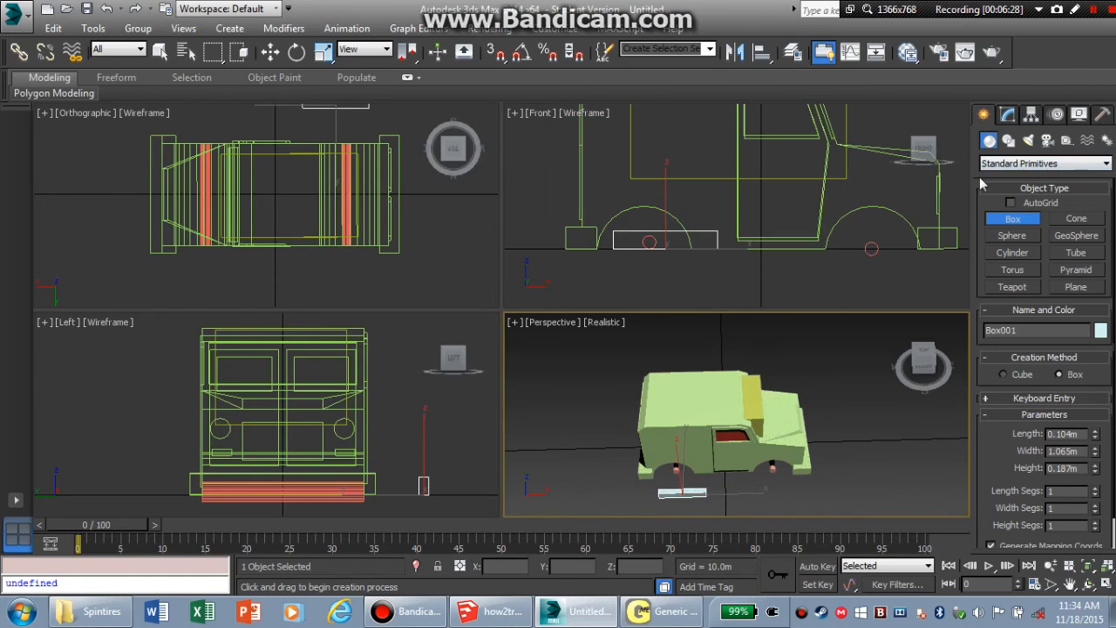
# Resize the box to 0.204 m long and 1.436 m wide, and move it along X to -1.15 m, centered on the rear axle
pyautogui.moveTo(1093, 428); pyautogui.dragTo(1096, 457)
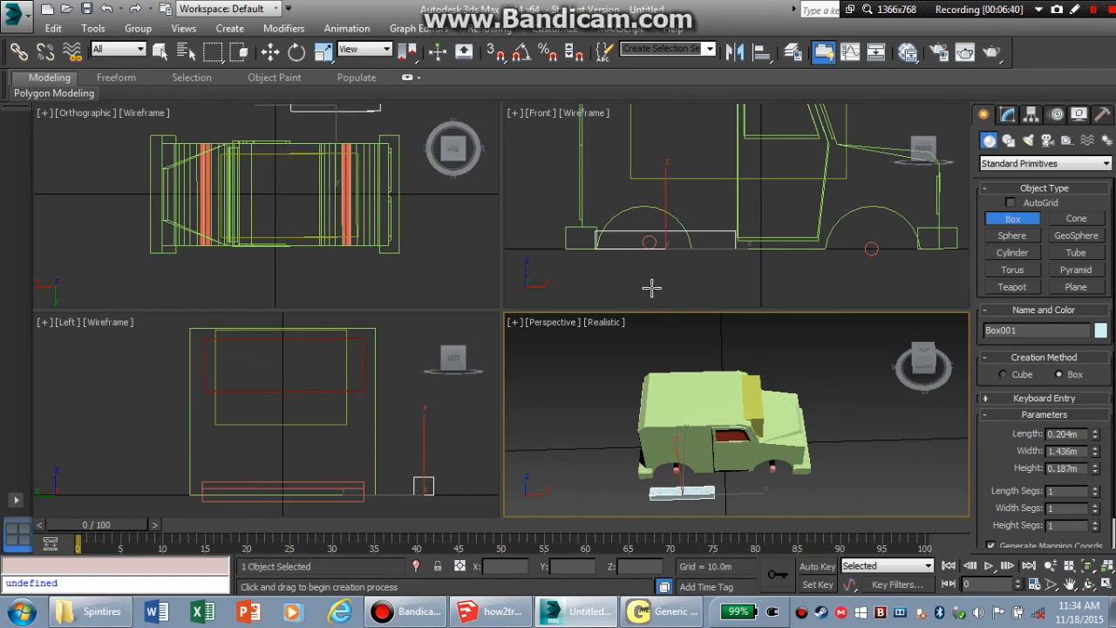
pyautogui.rightClick(647, 246)
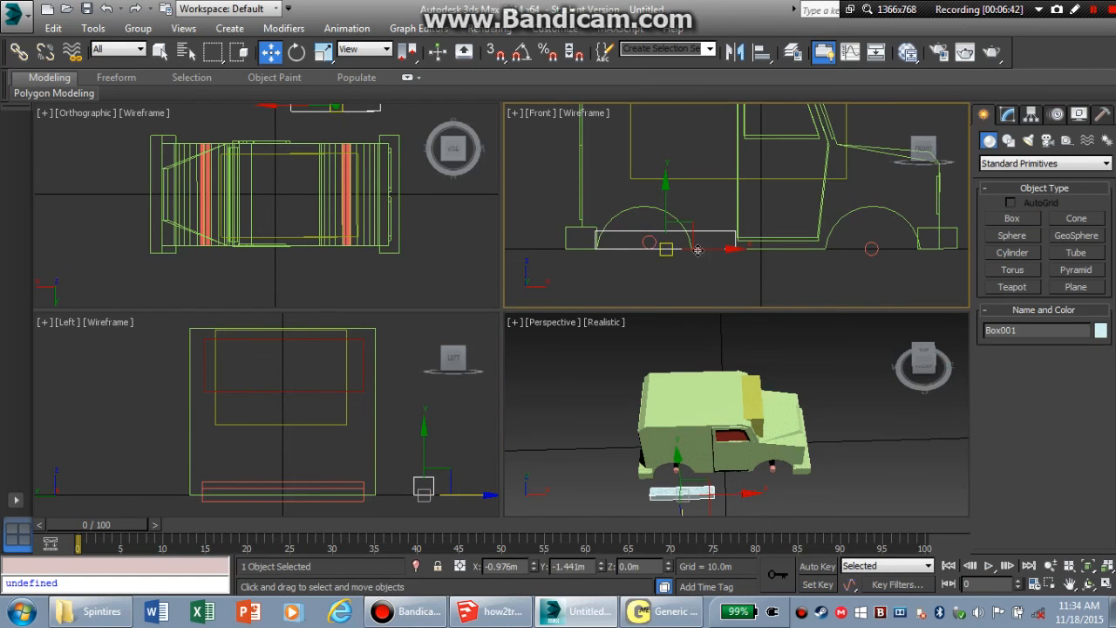
pyautogui.moveTo(710, 250); pyautogui.dragTo(693, 262)
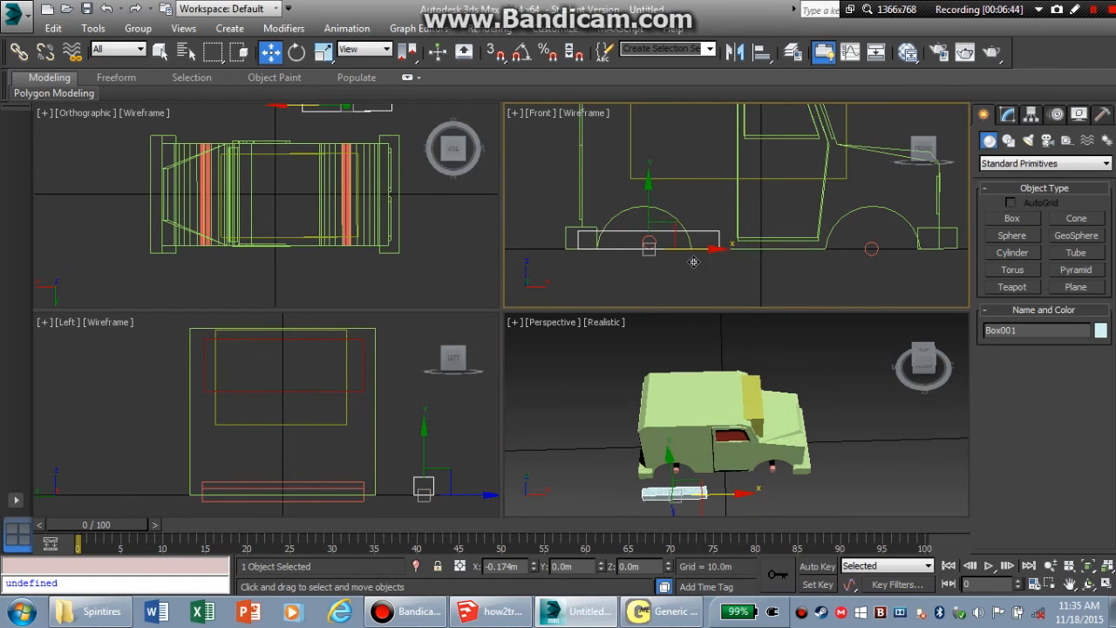
# Thin the box into a flat plate 0.104 m long, 1.312 m wide and 0.037 m high, and deselect it
pyautogui.click(1007, 115)
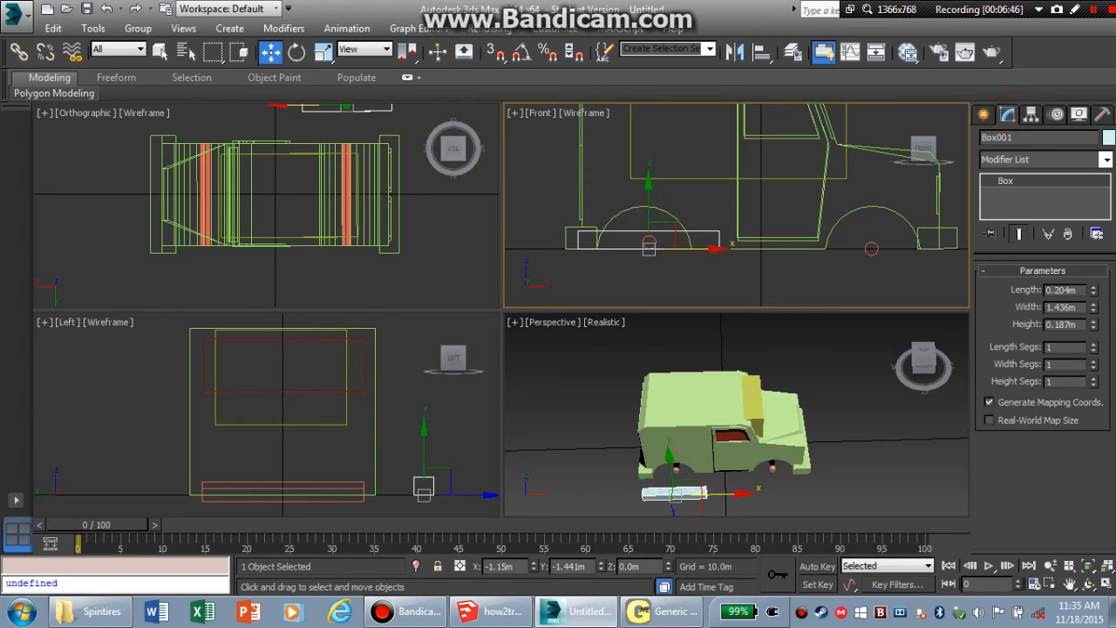
pyautogui.moveTo(1094, 309); pyautogui.dragTo(1097, 318)
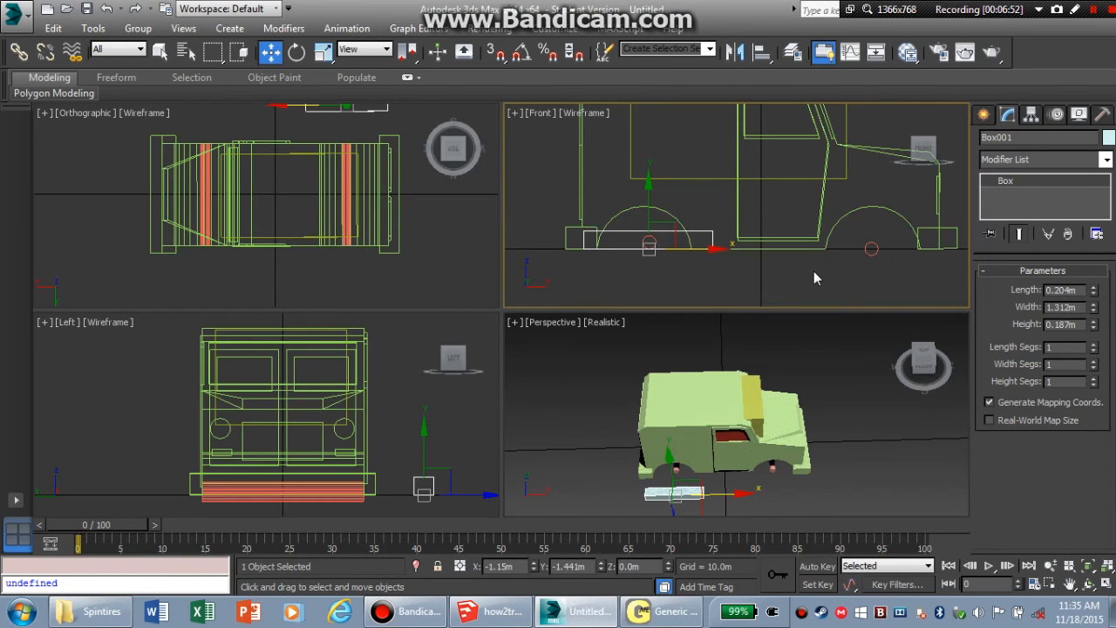
pyautogui.moveTo(1094, 327); pyautogui.dragTo(1097, 335)
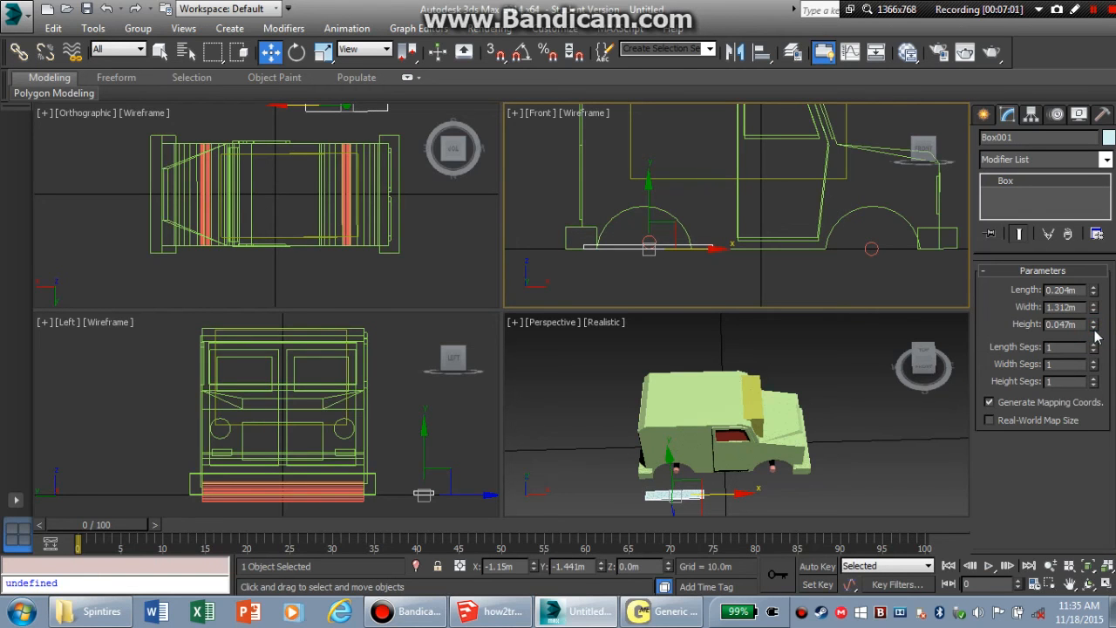
pyautogui.moveTo(1096, 336); pyautogui.dragTo(1096, 337)
pyautogui.moveTo(1093, 292); pyautogui.dragTo(1094, 298)
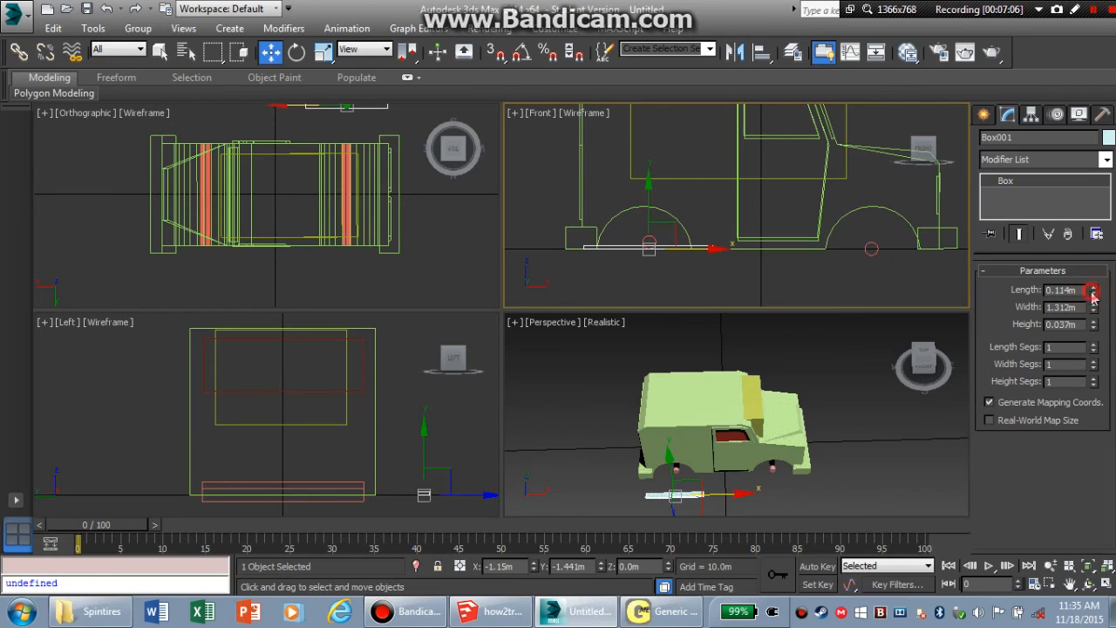
pyautogui.click(933, 364)
pyautogui.click(898, 375)
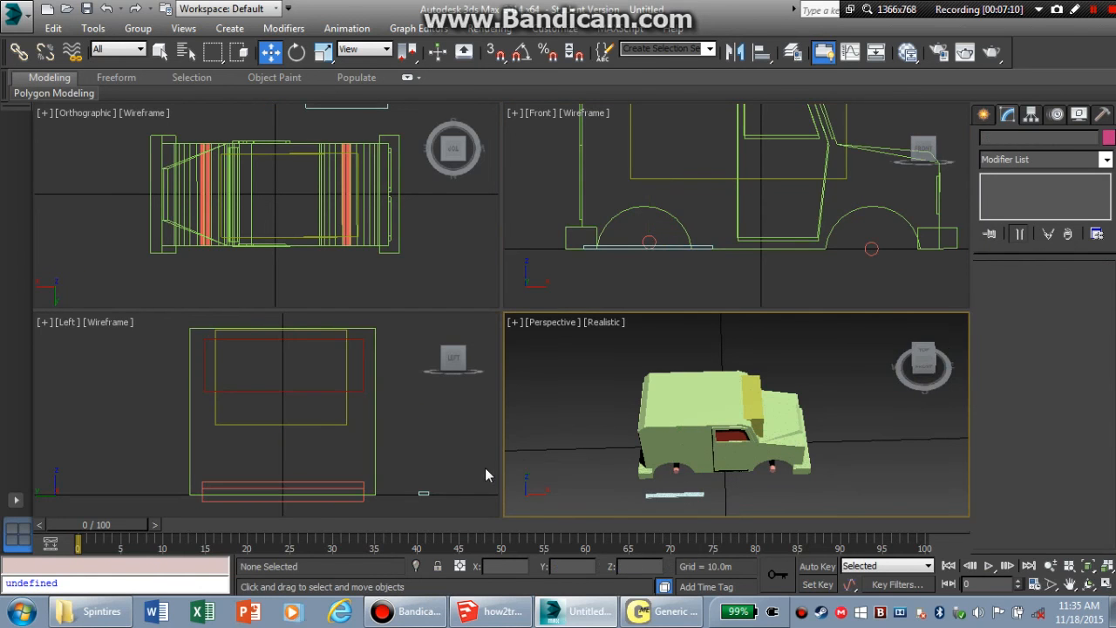
# Clone the flat plate as an independent copy named Box002
pyautogui.click(426, 493)
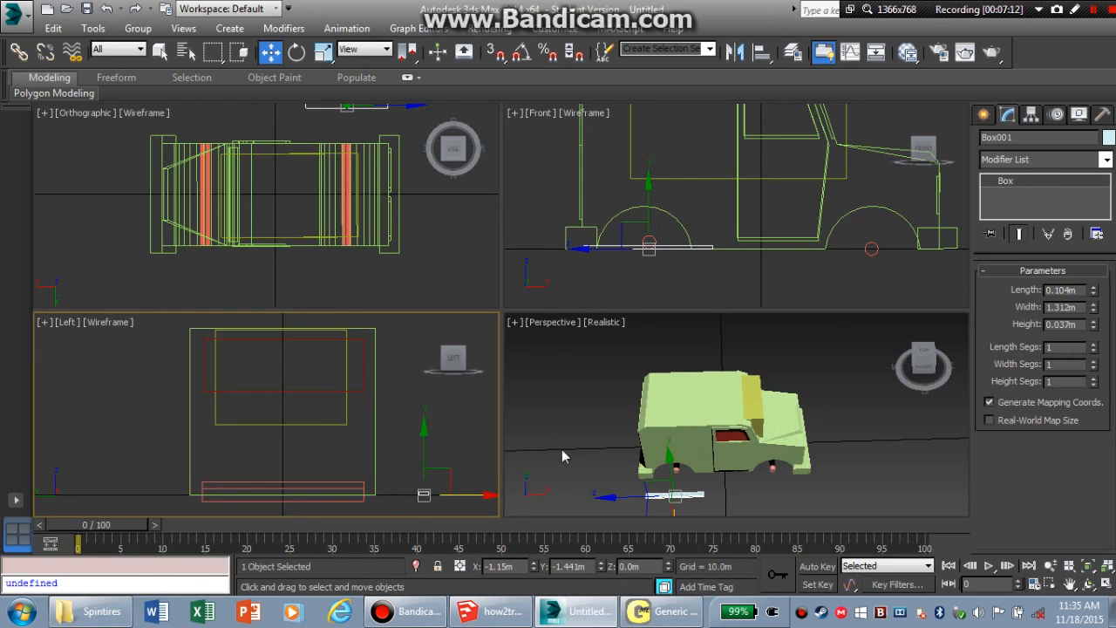
pyautogui.rightClick(661, 248)
pyautogui.rightClick(661, 248)
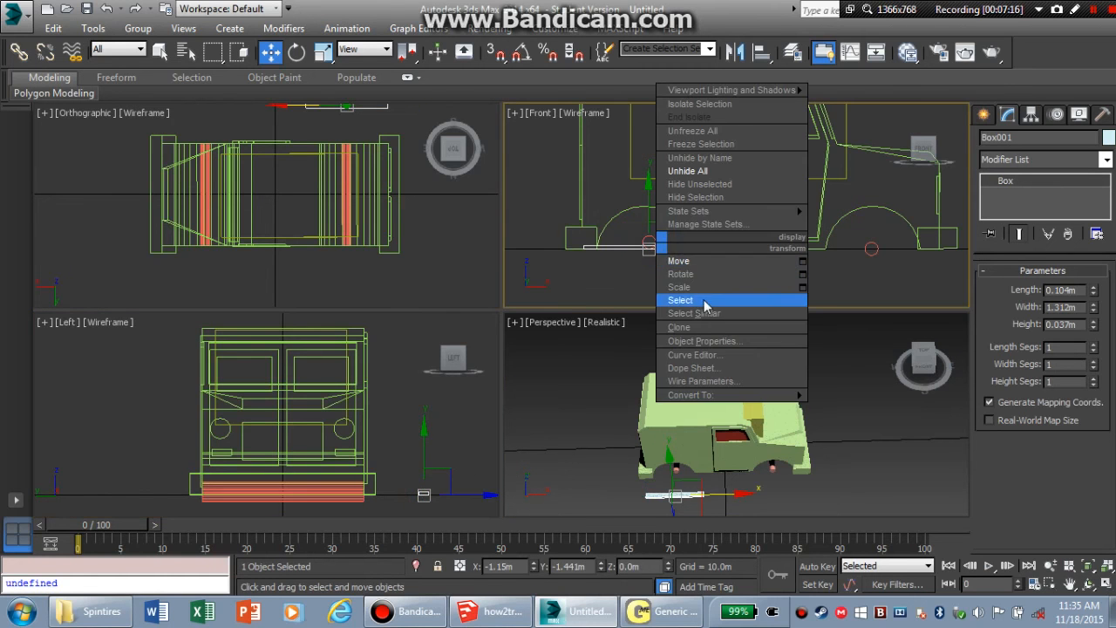
pyautogui.click(677, 328)
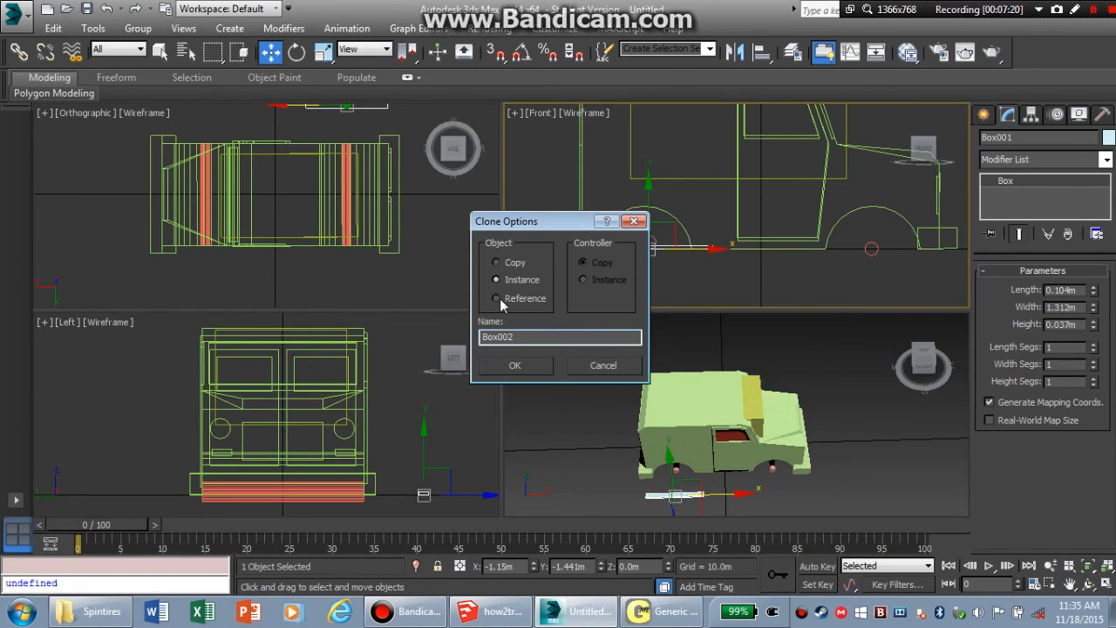
pyautogui.click(495, 262)
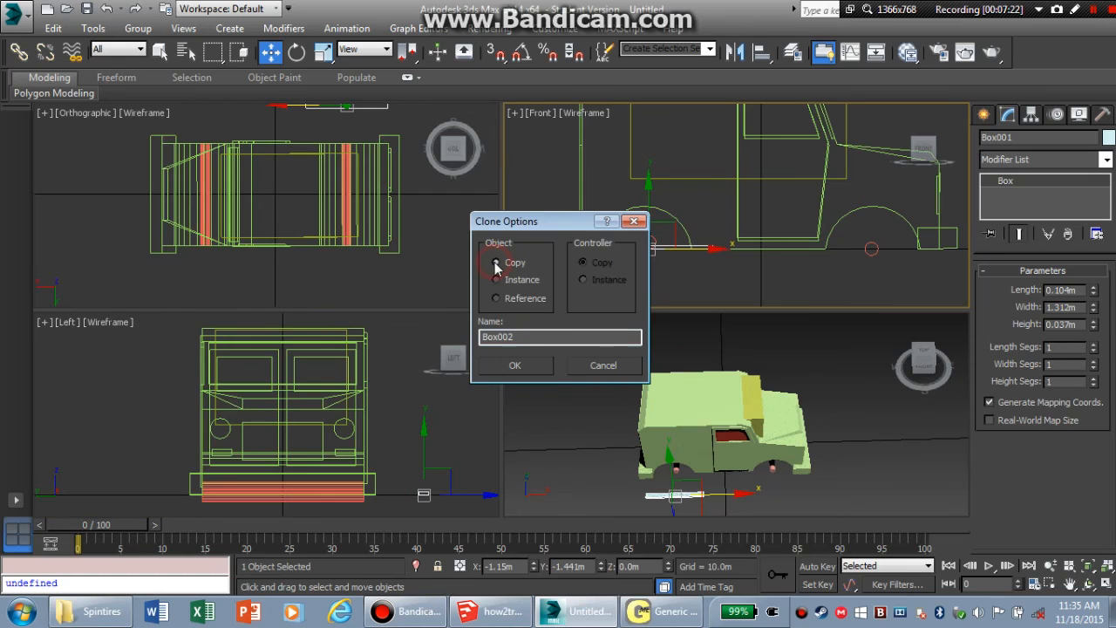
pyautogui.click(514, 365)
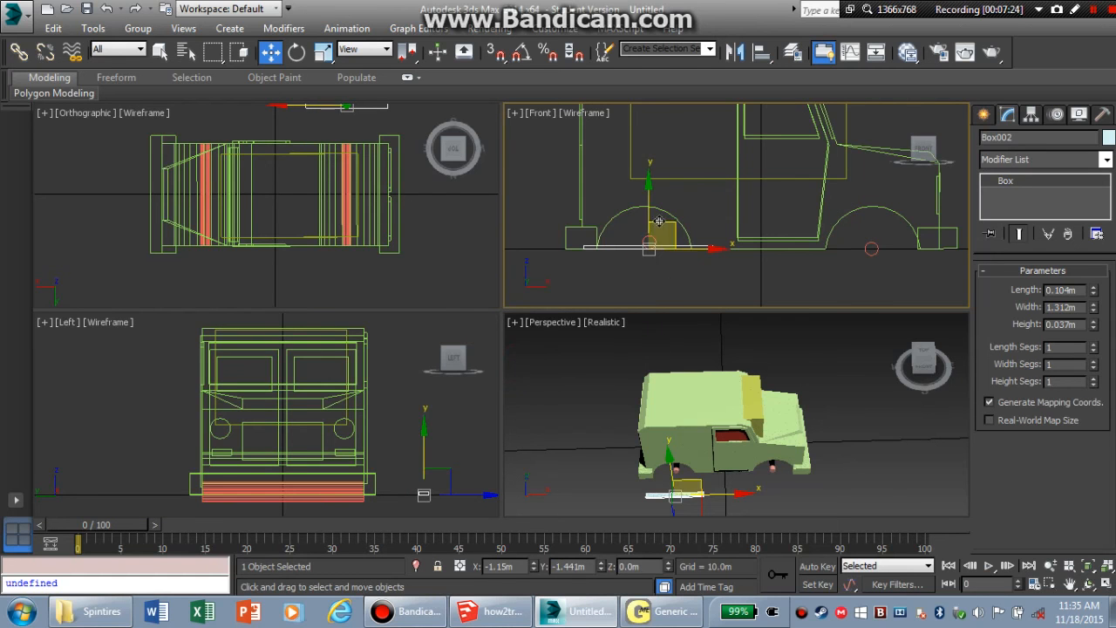
# Lower the copied plate directly beneath the original to Z -0.035 m and set its width to 1.01 m
pyautogui.moveTo(649, 207); pyautogui.dragTo(649, 209)
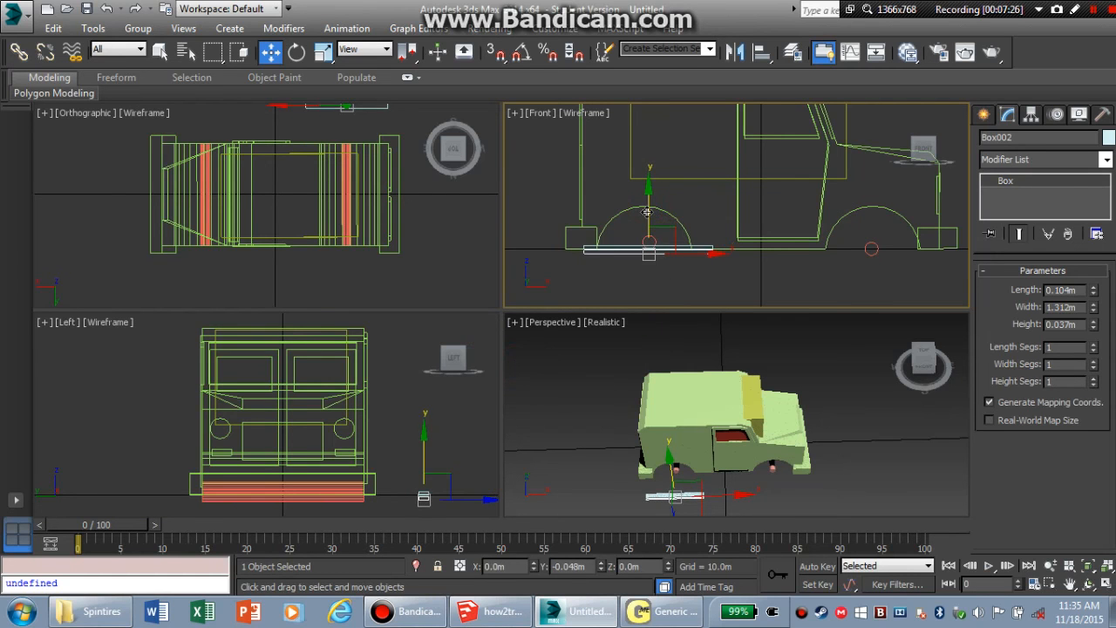
pyautogui.scroll(3, 603, 248)
pyautogui.scroll(2, 598, 256)
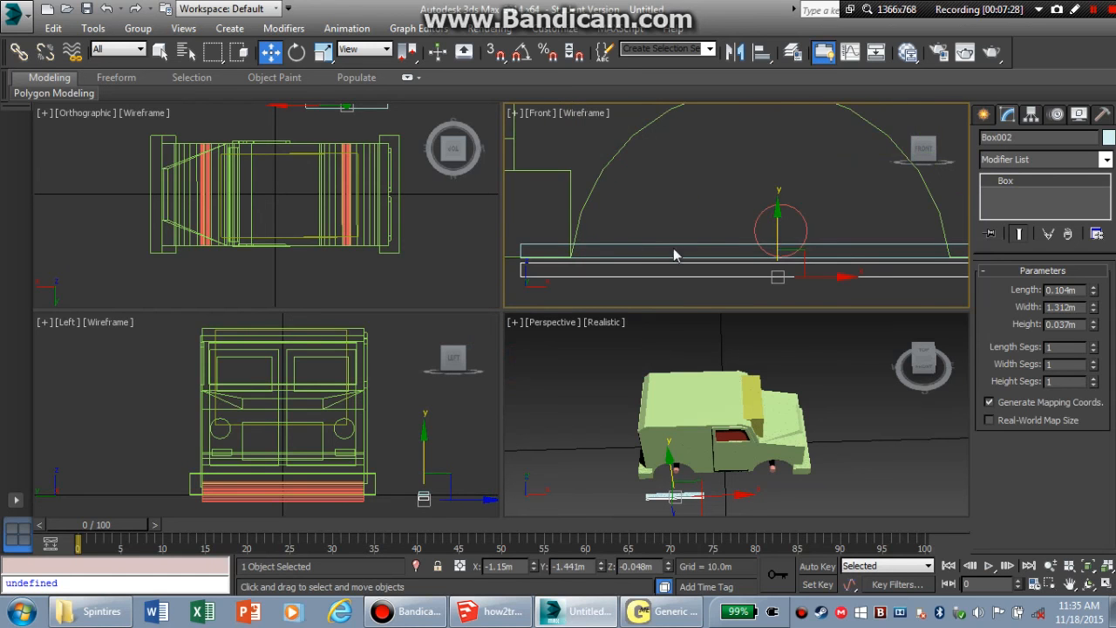
pyautogui.moveTo(779, 223); pyautogui.dragTo(779, 221)
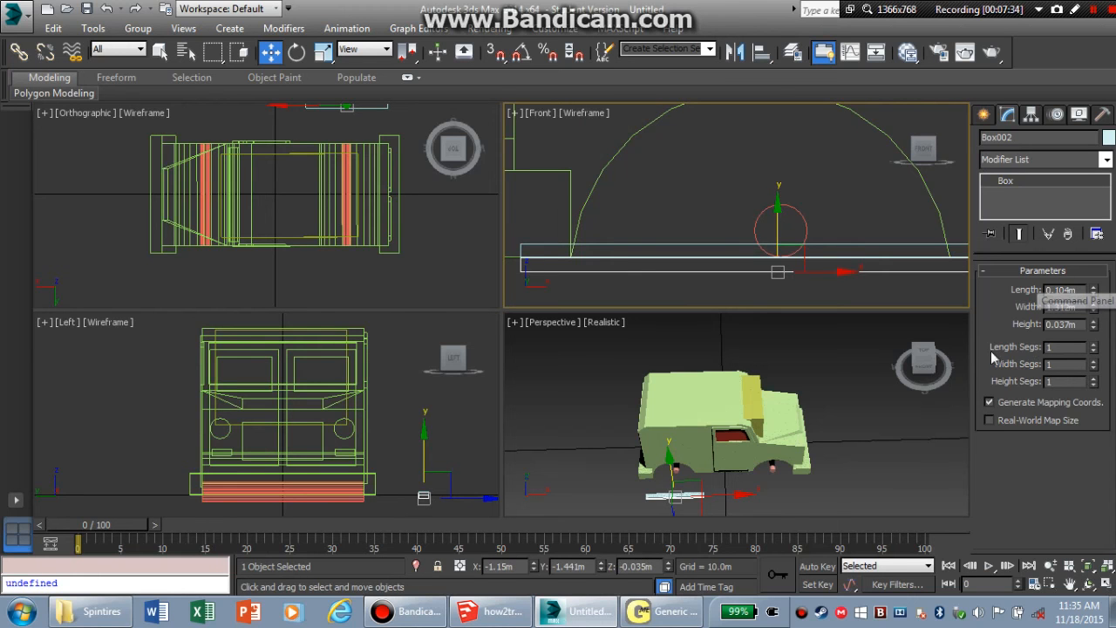
pyautogui.click(1093, 312)
pyautogui.moveTo(1094, 312); pyautogui.dragTo(1093, 318)
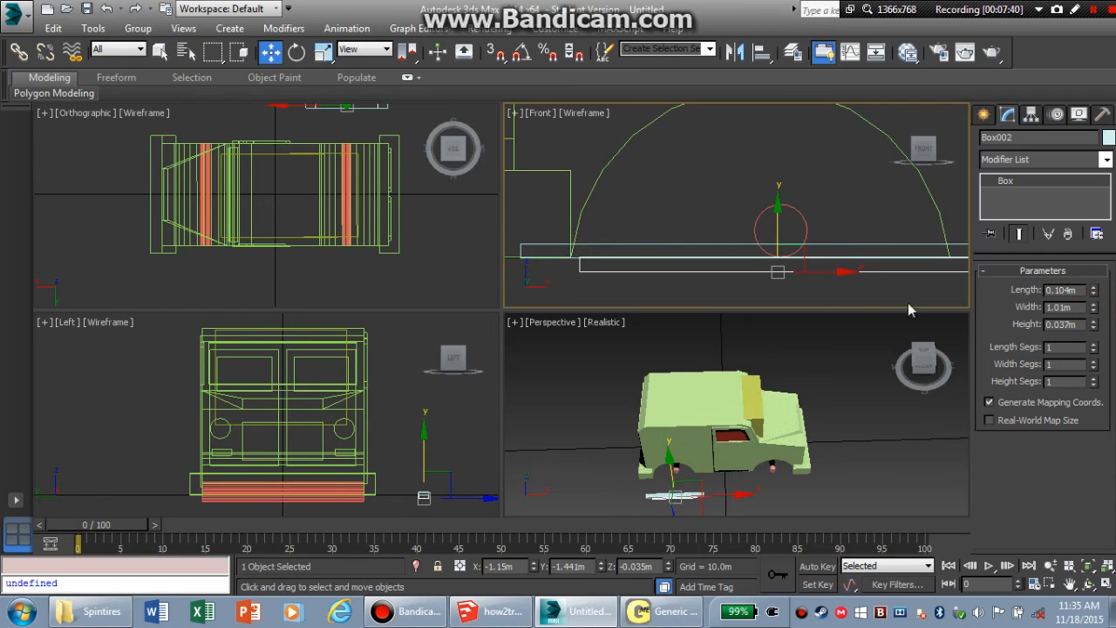
# Copy the second plate as Box003, lower it directly beneath to Z -0.072 m, and set its width to 0.8 m
pyautogui.rightClick(670, 269)
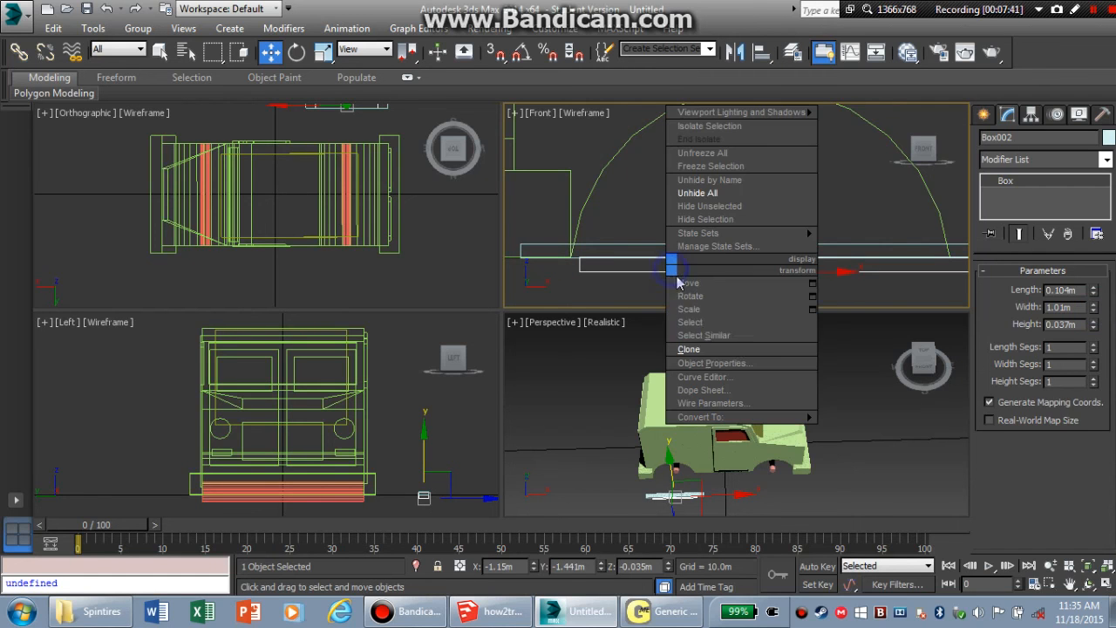
pyautogui.click(717, 351)
pyautogui.click(507, 365)
pyautogui.moveTo(779, 217); pyautogui.dragTo(777, 229)
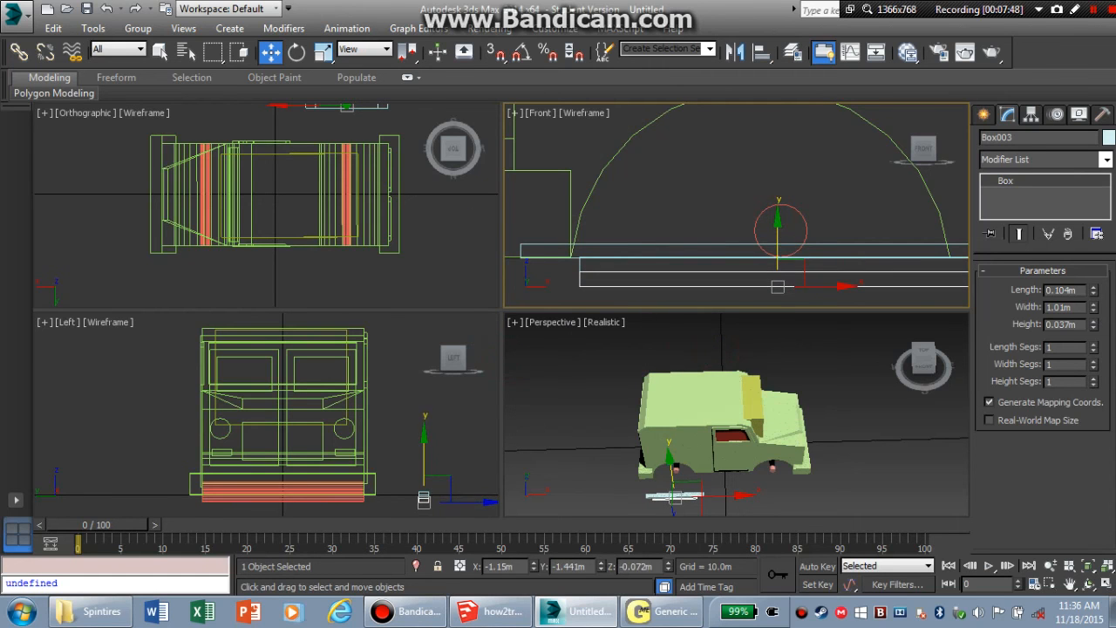
pyautogui.click(1094, 311)
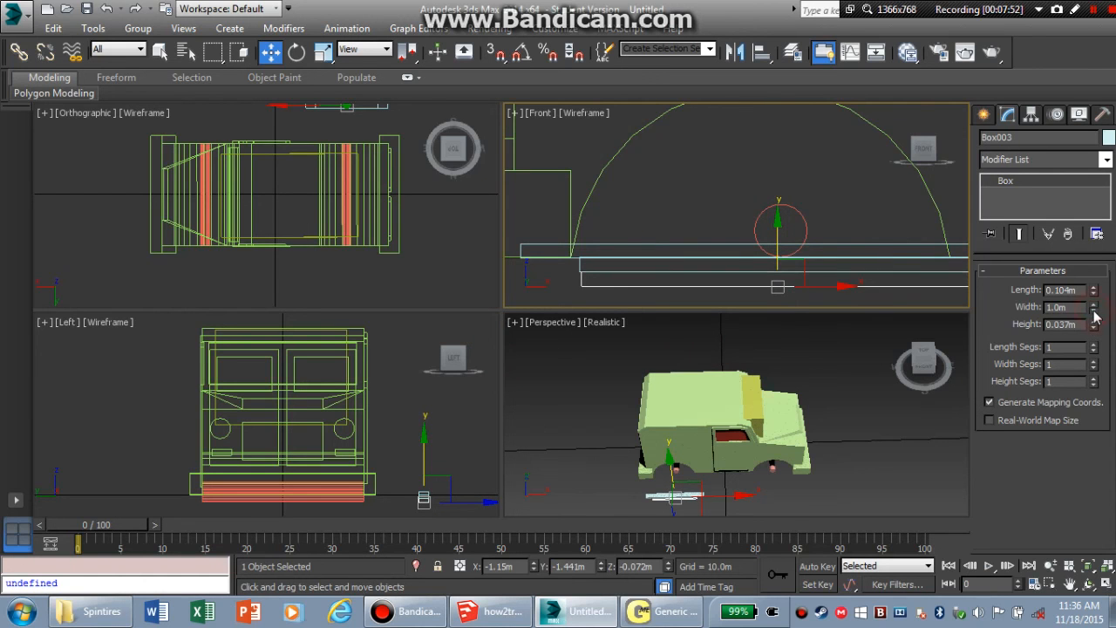
pyautogui.moveTo(1093, 312); pyautogui.dragTo(1093, 311)
# Copy the third plate as Box004, lower it beneath to Z -0.111 m, set its width to 0.6 m, and clear the selection
pyautogui.rightClick(721, 281)
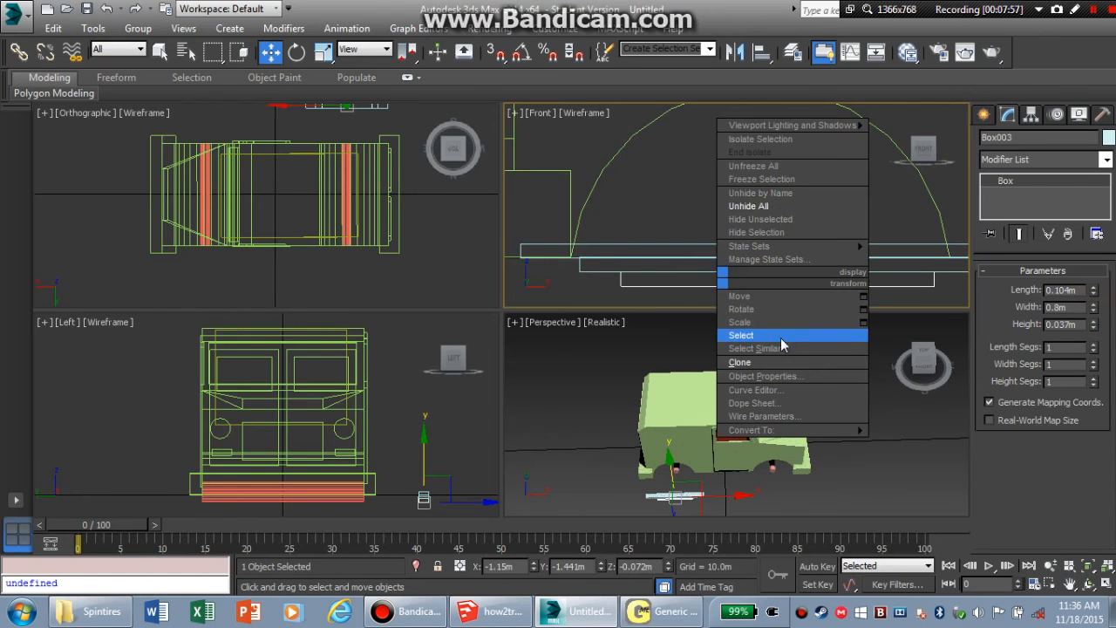
pyautogui.click(766, 362)
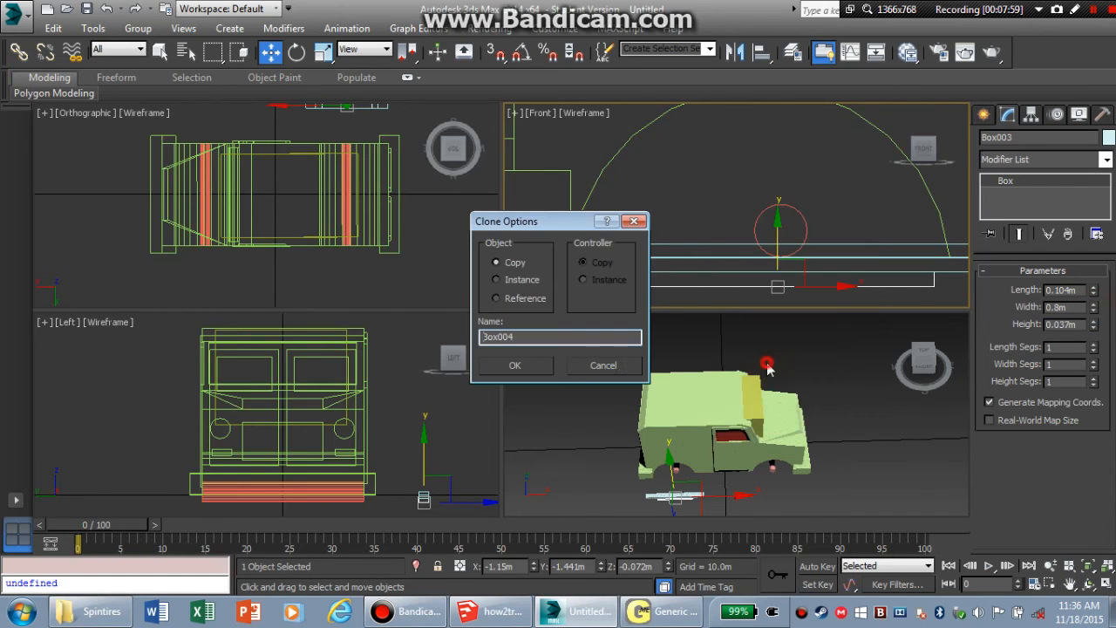
pyautogui.click(540, 364)
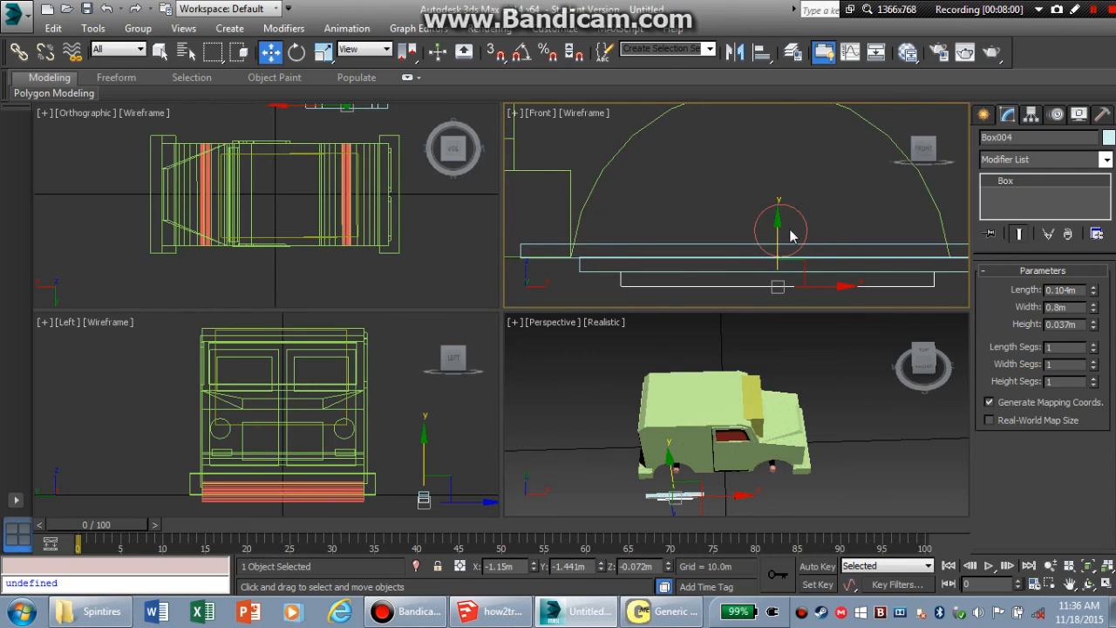
pyautogui.moveTo(777, 233); pyautogui.dragTo(777, 249)
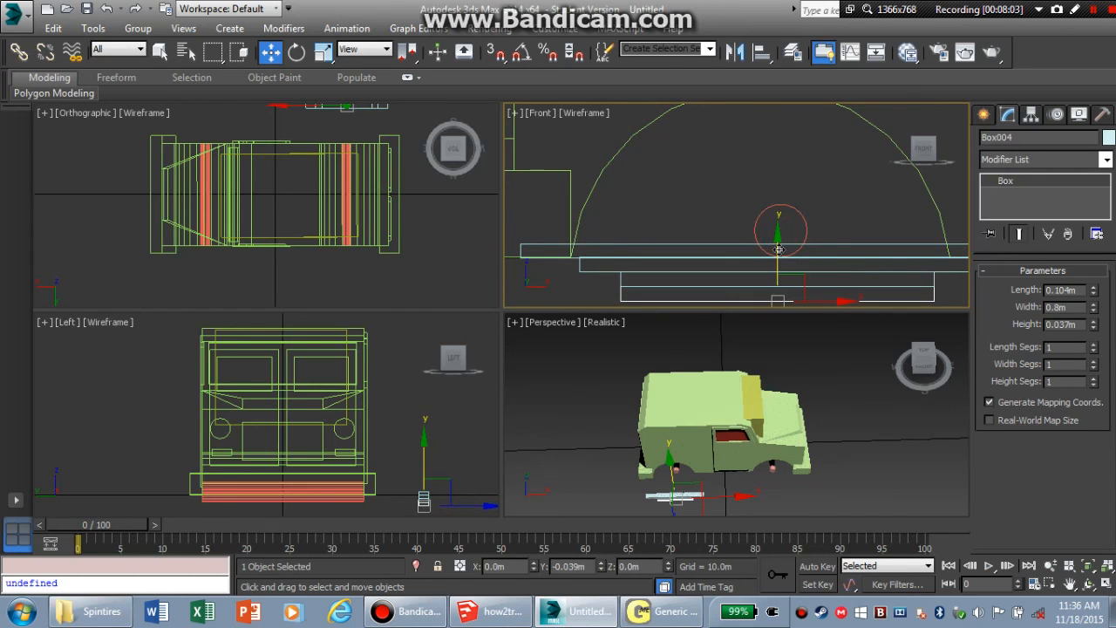
pyautogui.click(1095, 311)
pyautogui.moveTo(1096, 313); pyautogui.dragTo(1096, 314)
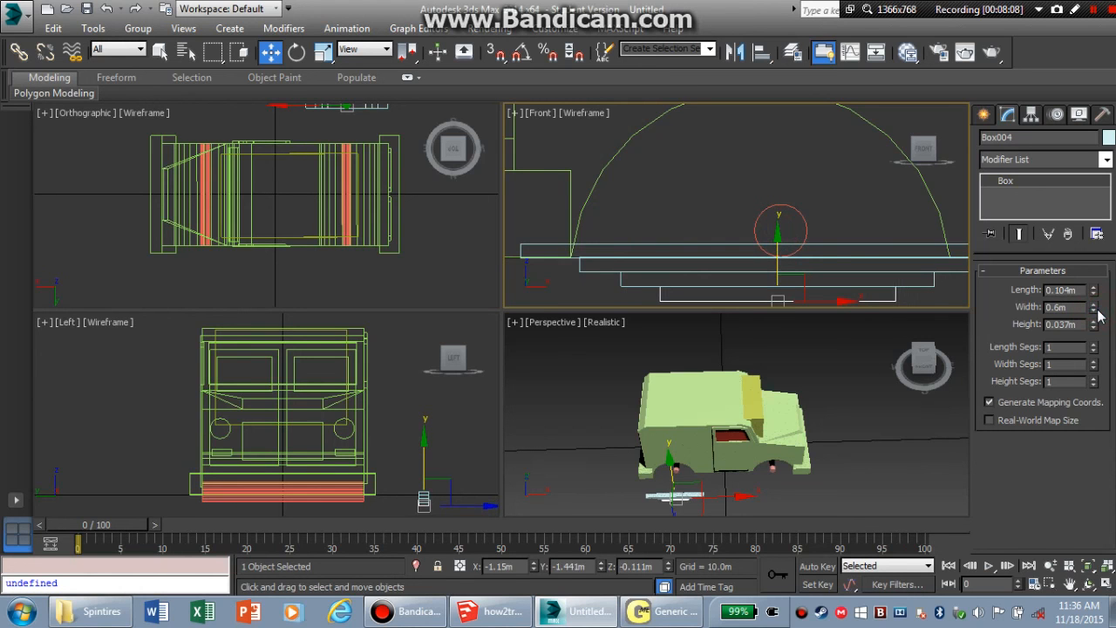
pyautogui.click(606, 300)
# Select all four stacked plates, scale their height down to about 54 percent, and clear the selection
pyautogui.scroll(-3, 699, 210)
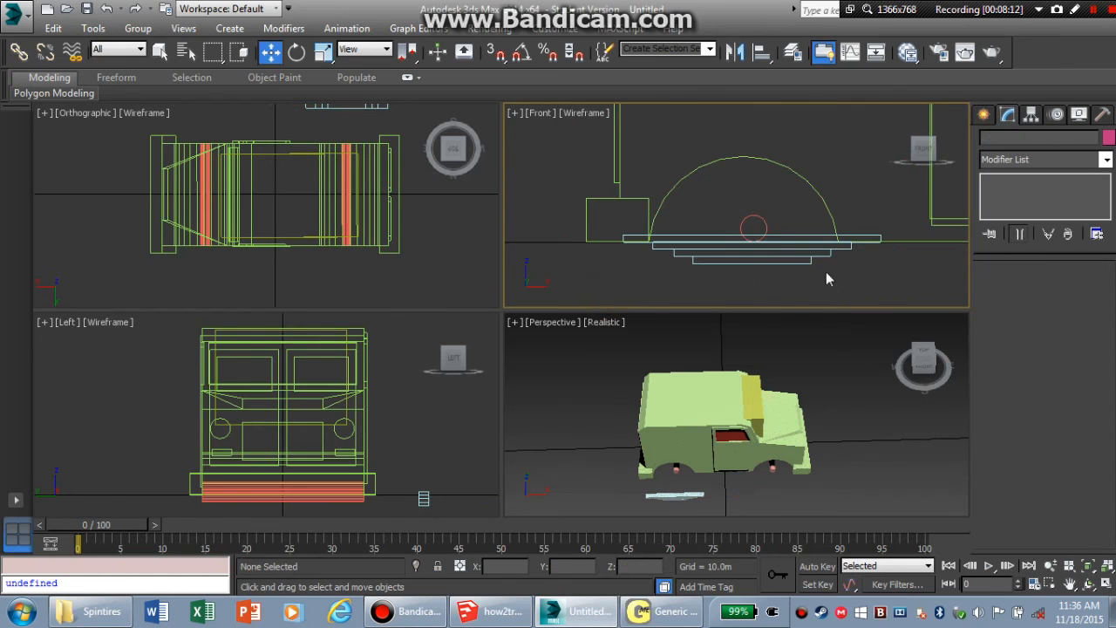
pyautogui.scroll(2, 820, 282)
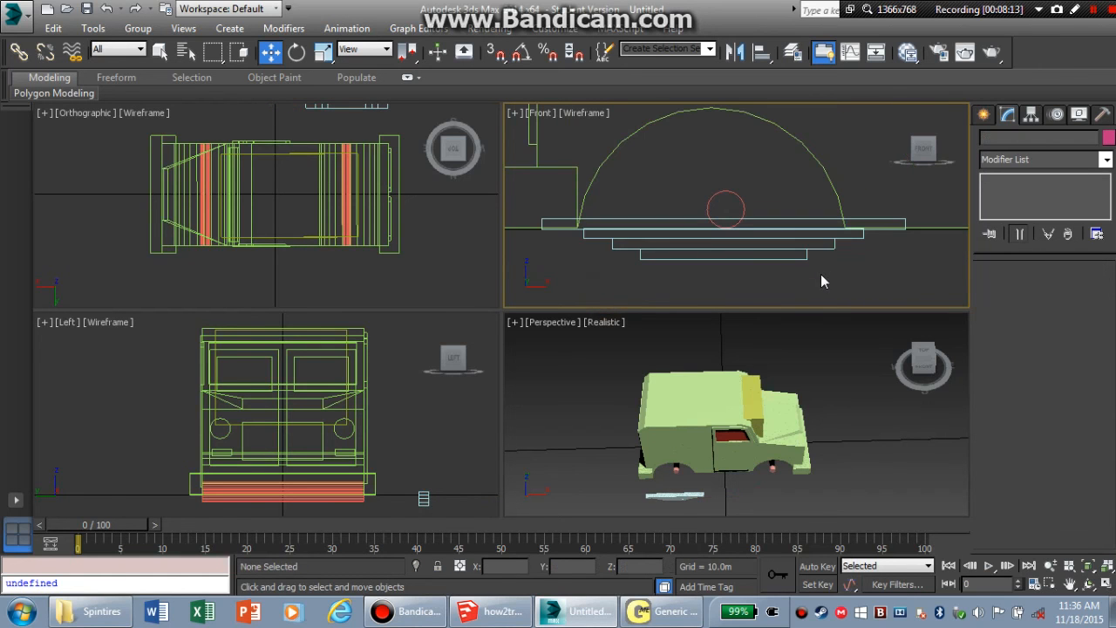
pyautogui.click(634, 221)
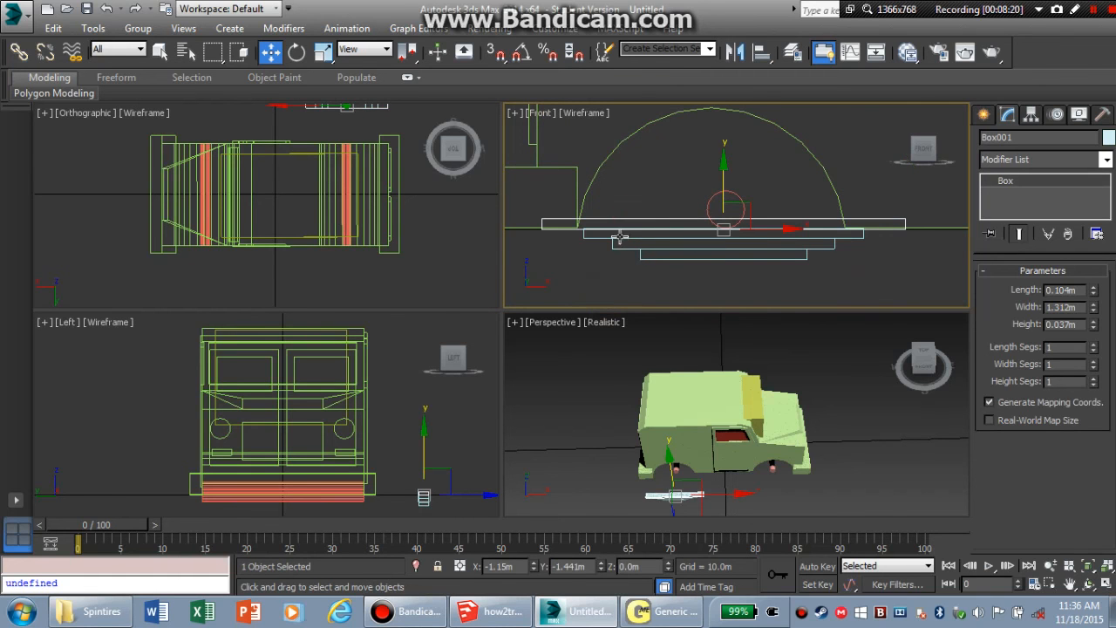
pyautogui.keyDown('ctrl'); pyautogui.click(619, 238); pyautogui.keyUp('ctrl')
pyautogui.keyDown('ctrl'); pyautogui.click(608, 239); pyautogui.keyUp('ctrl')
pyautogui.keyDown('ctrl'); pyautogui.click(674, 258); pyautogui.keyUp('ctrl')
pyautogui.rightClick(674, 254)
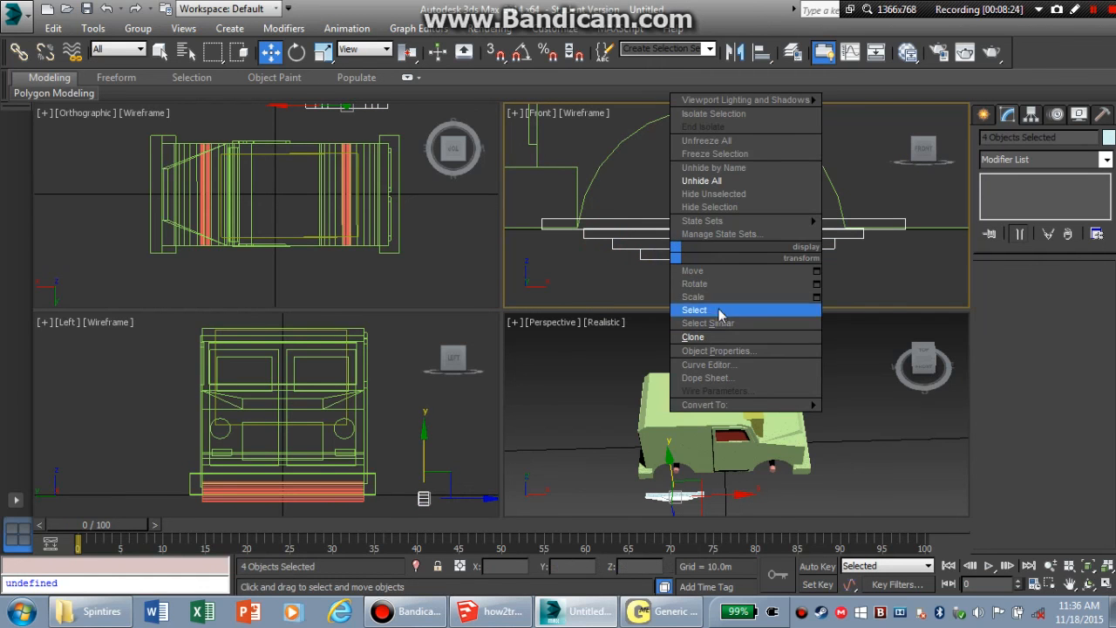
pyautogui.click(711, 296)
pyautogui.moveTo(722, 166); pyautogui.dragTo(722, 217)
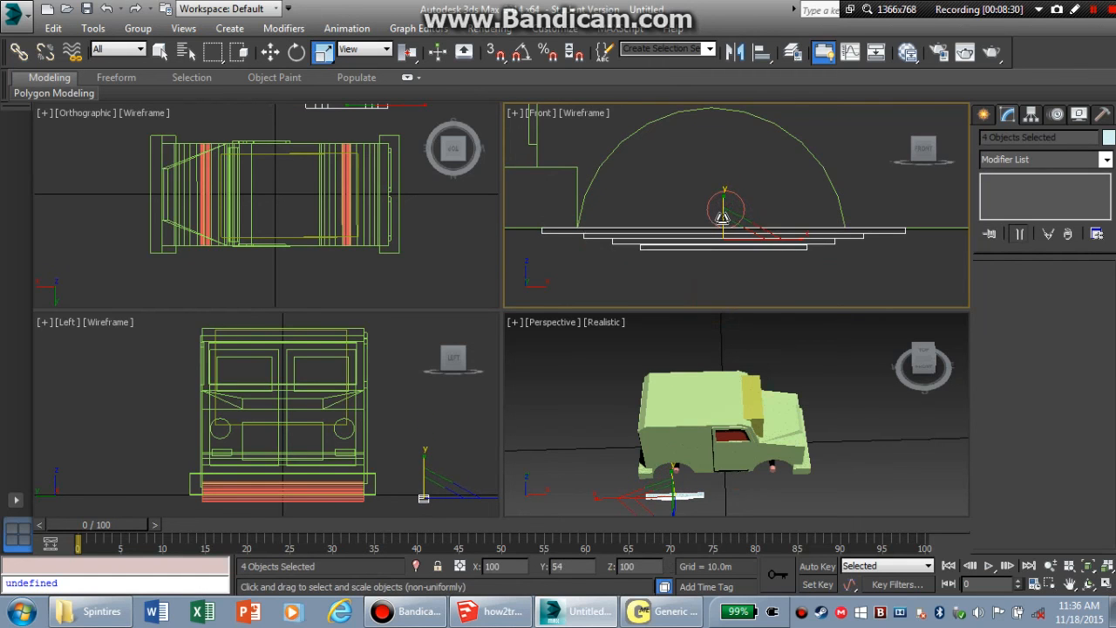
pyautogui.click(880, 249)
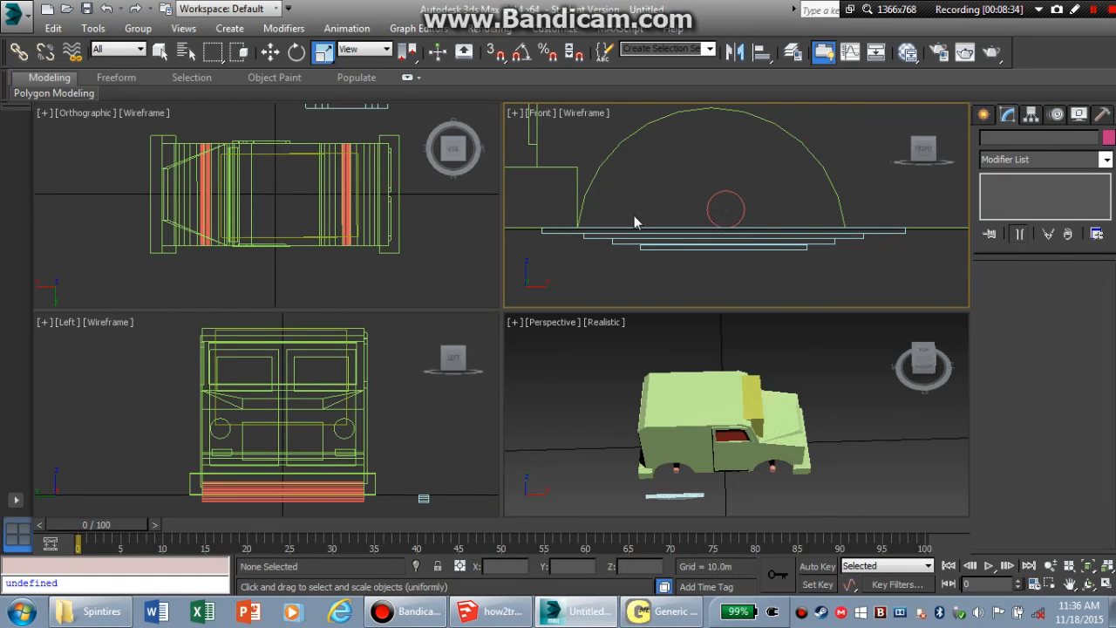
# Select all four stacked plates and convert them to Editable Poly
pyautogui.click(592, 232)
pyautogui.moveTo(666, 266); pyautogui.dragTo(646, 226)
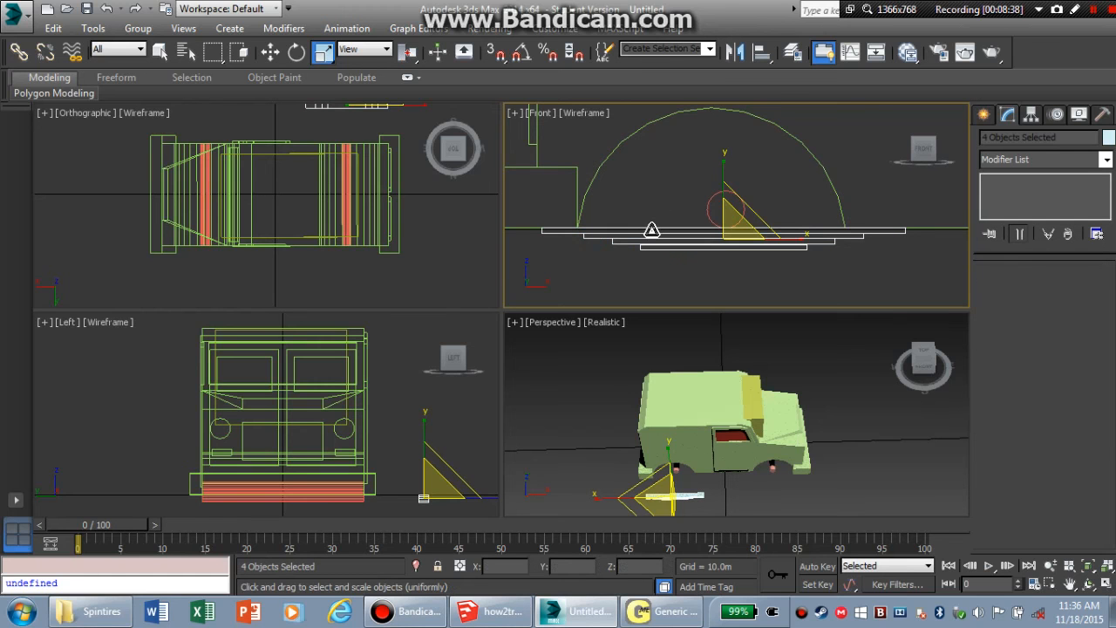
pyautogui.rightClick(652, 241)
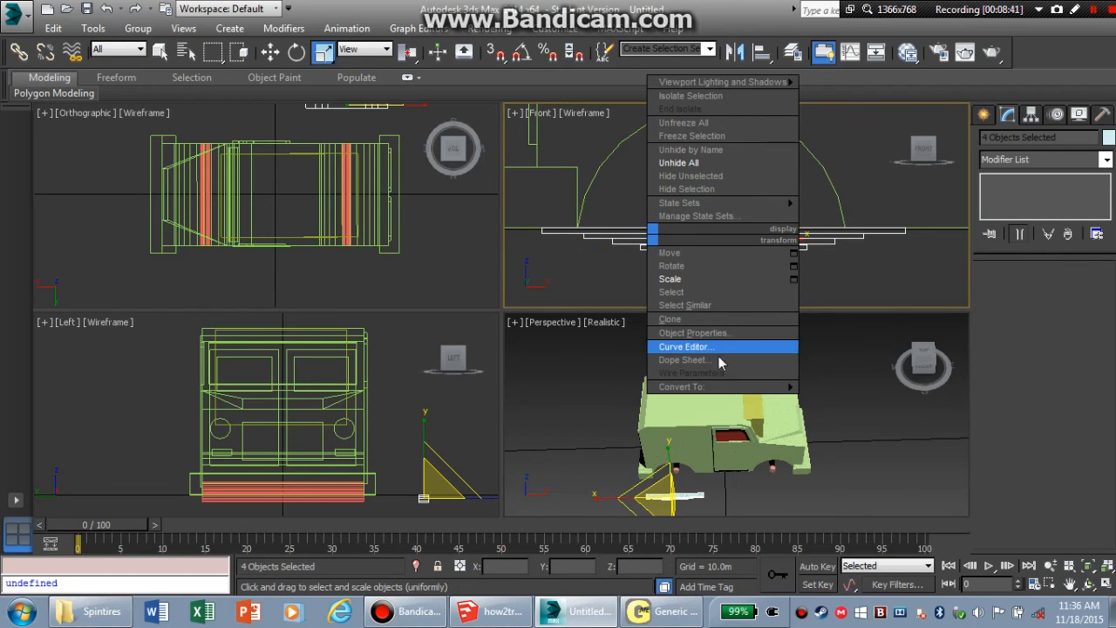
pyautogui.moveTo(723, 388)
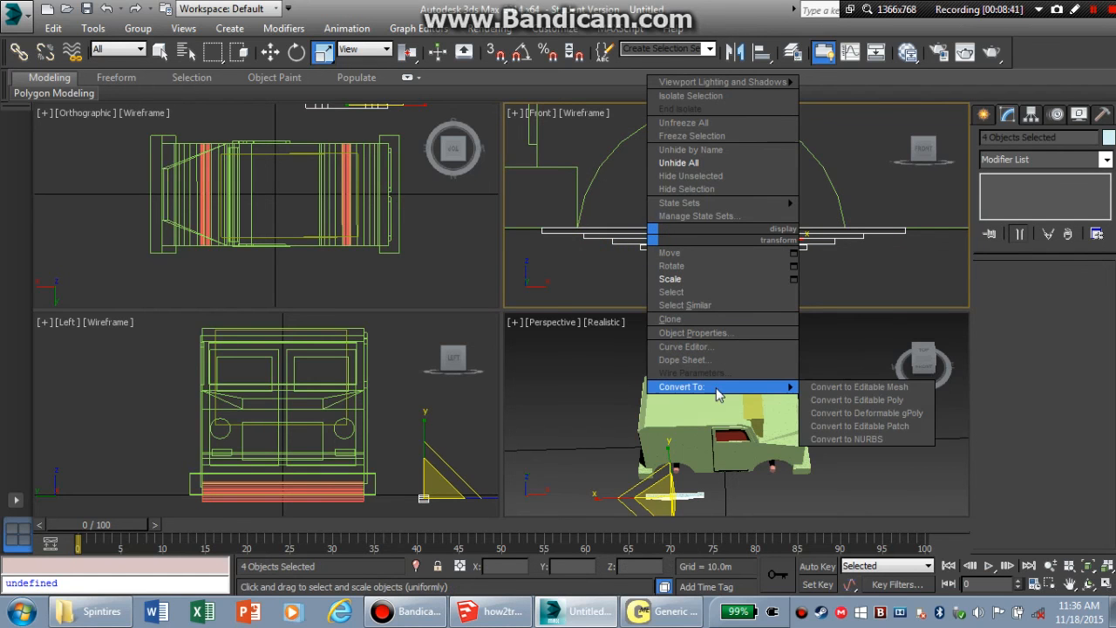
pyautogui.click(861, 402)
pyautogui.click(664, 277)
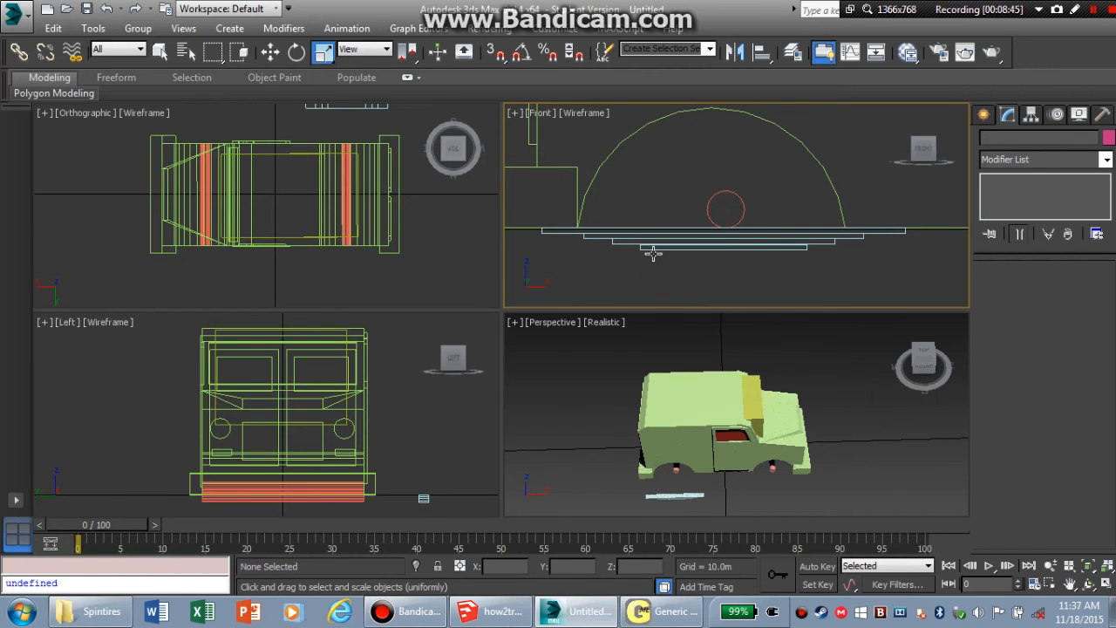
pyautogui.click(653, 252)
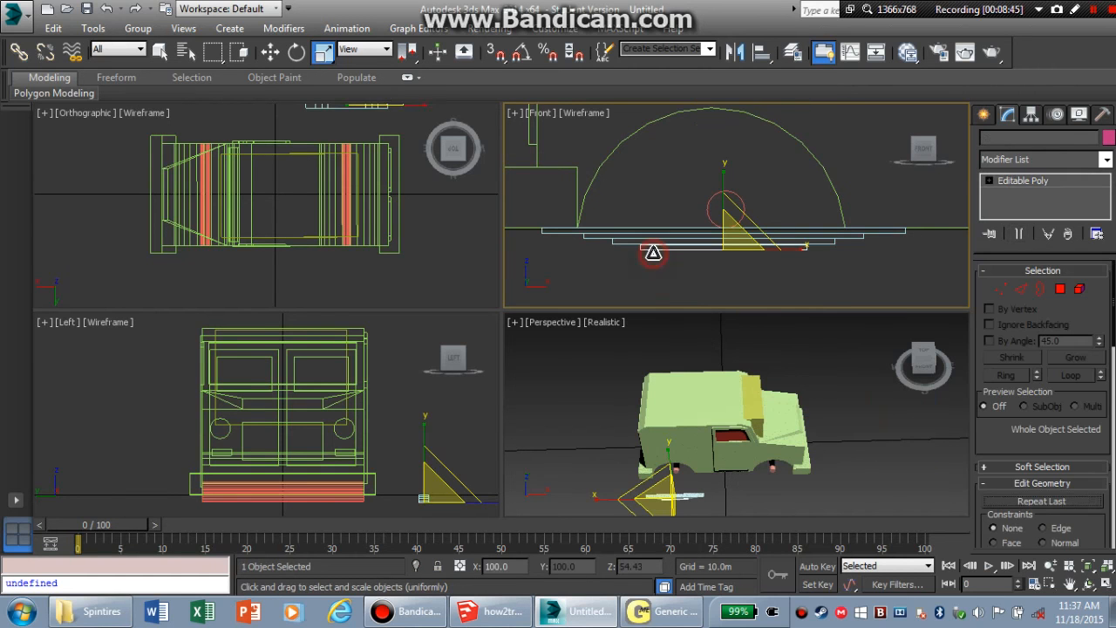
# Attach the three lower plates to the top plate at Element level to form one object, and end the Attach command
pyautogui.click(551, 235)
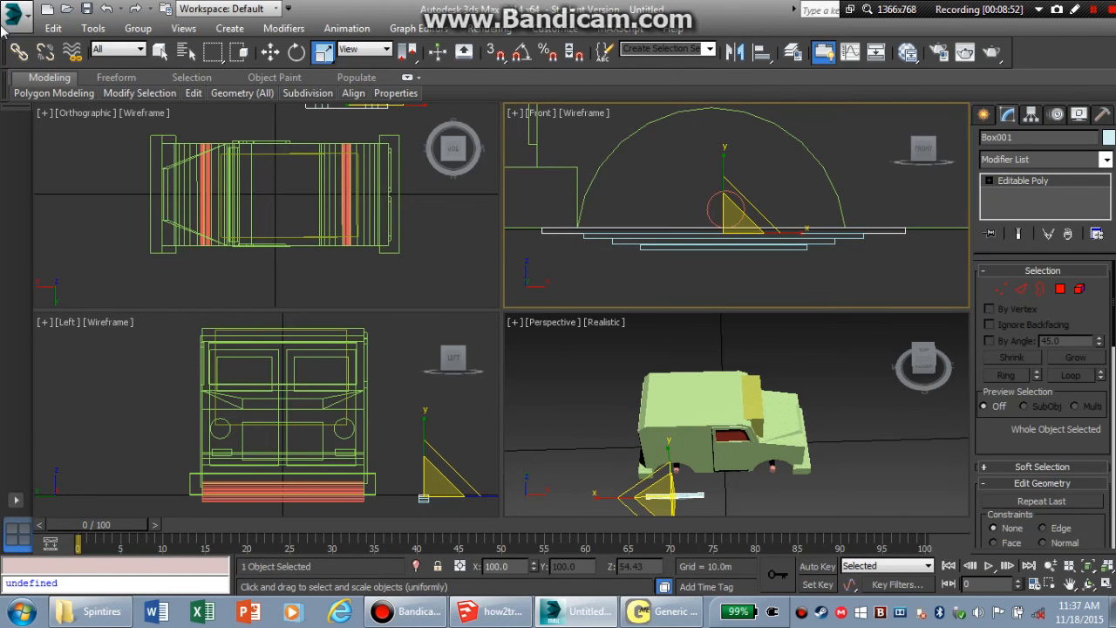
pyautogui.moveTo(53, 93)
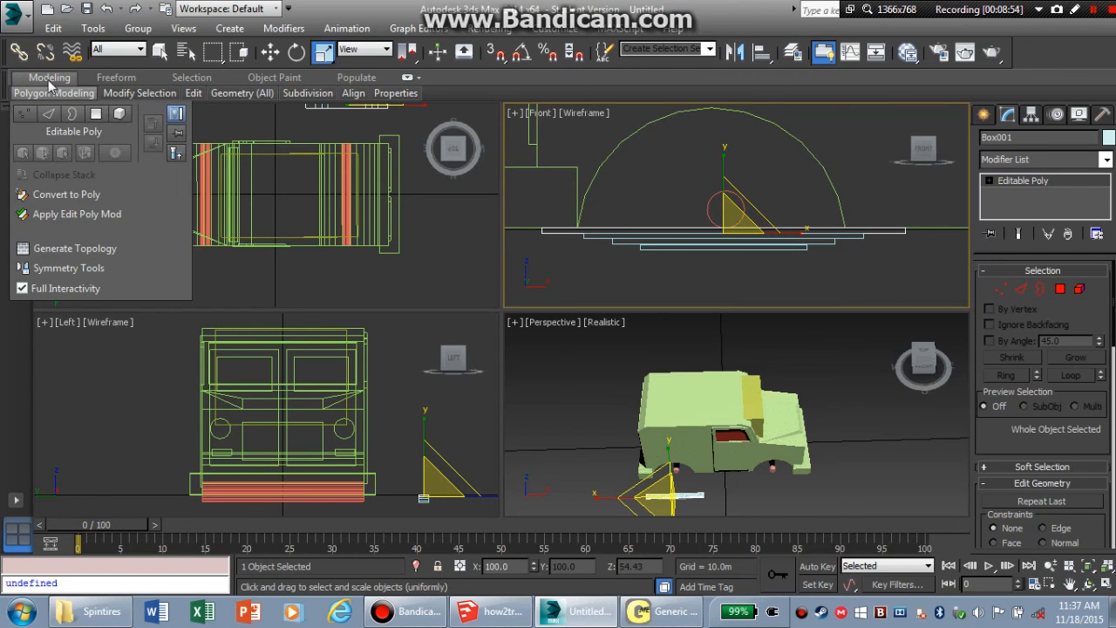
pyautogui.click(119, 114)
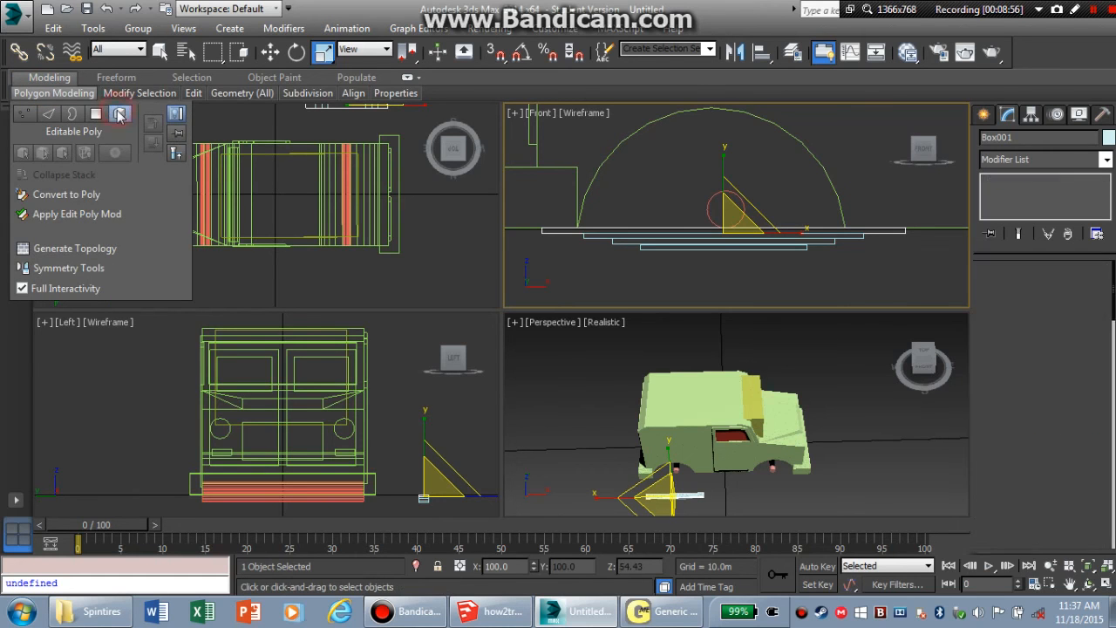
pyautogui.moveTo(223, 96)
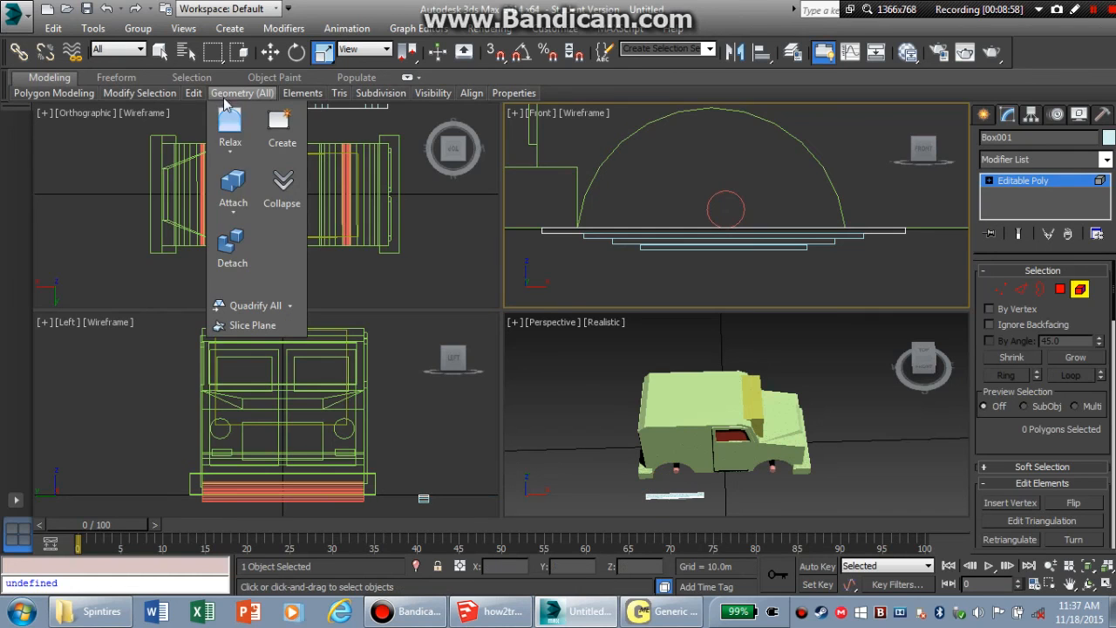
pyautogui.click(232, 183)
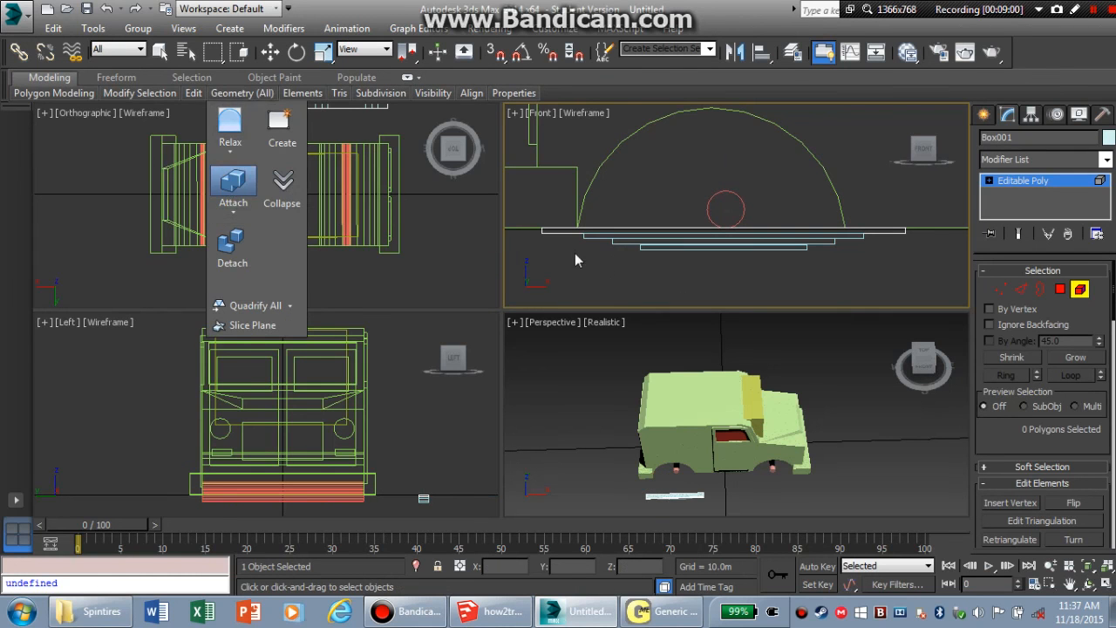
pyautogui.click(583, 235)
pyautogui.click(614, 243)
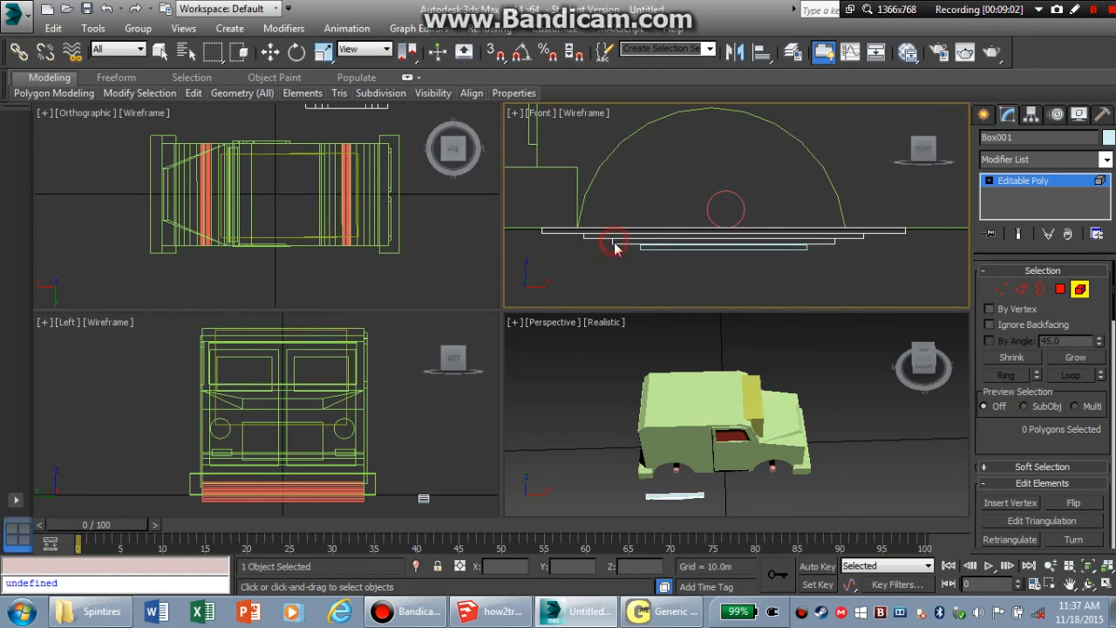
pyautogui.click(646, 247)
pyautogui.moveTo(131, 93)
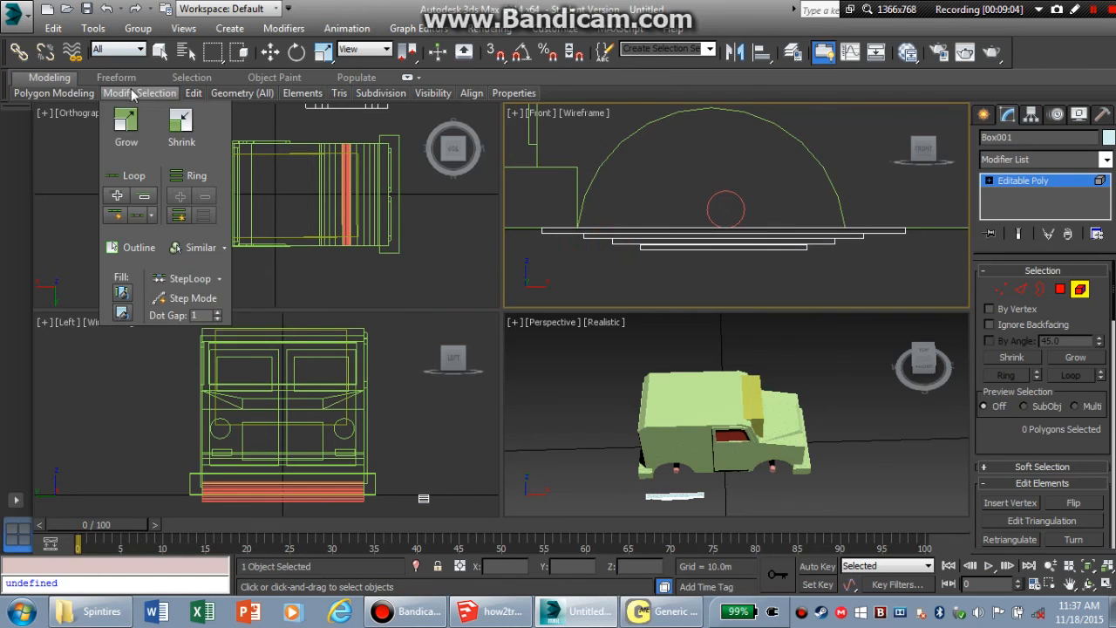
pyautogui.moveTo(241, 93)
pyautogui.click(233, 183)
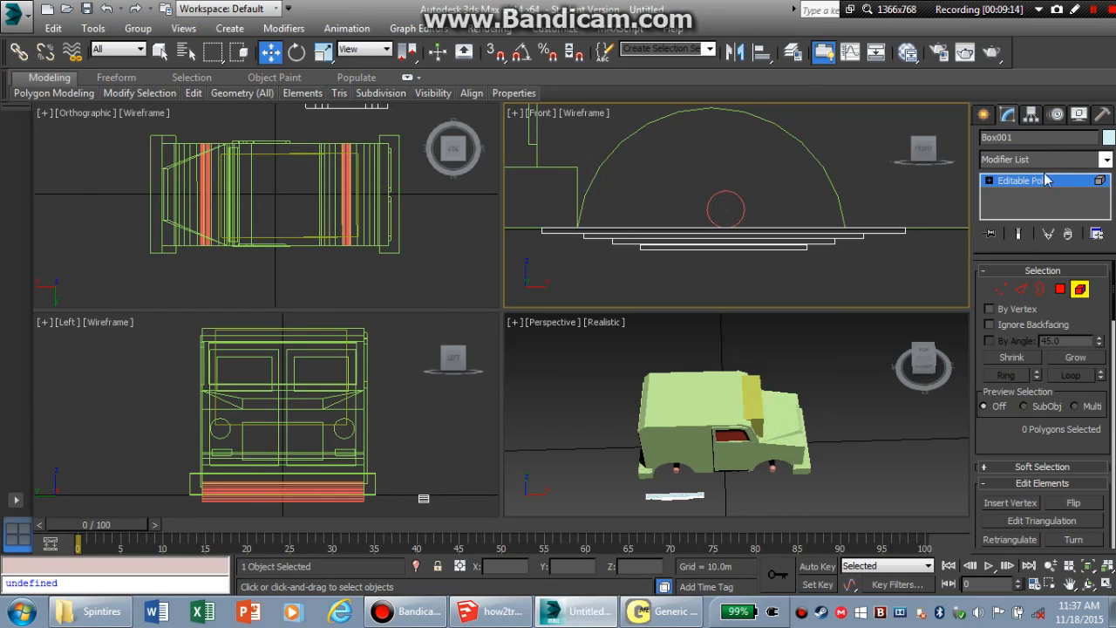
# Apply a Bend modifier to the combined plate stack
pyautogui.click(1106, 160)
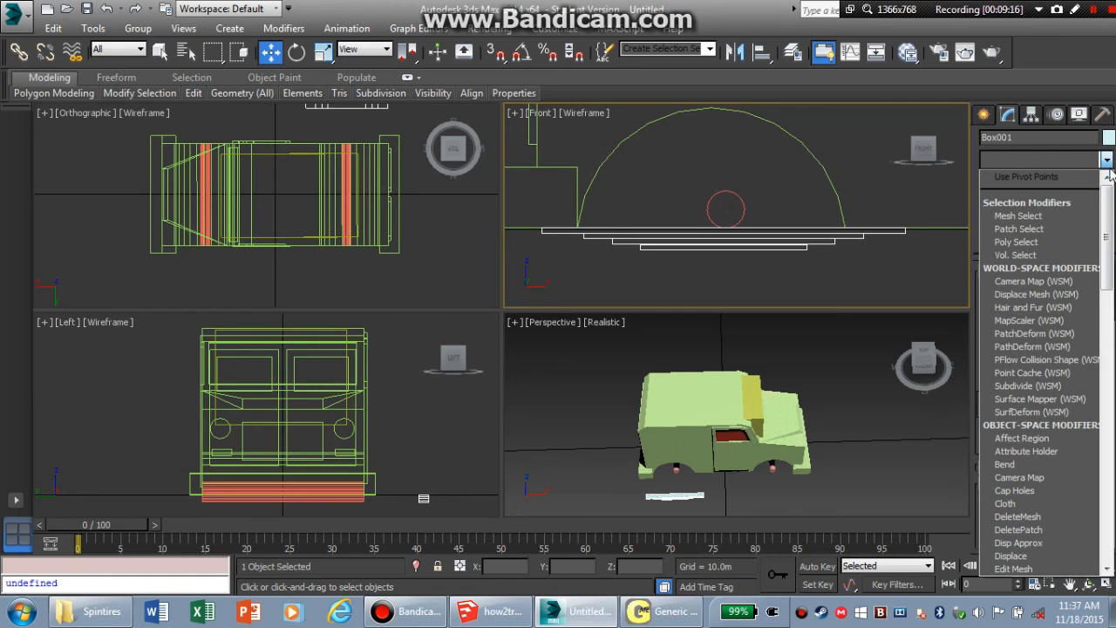
pyautogui.moveTo(1107, 224); pyautogui.dragTo(1105, 285)
pyautogui.click(1074, 231)
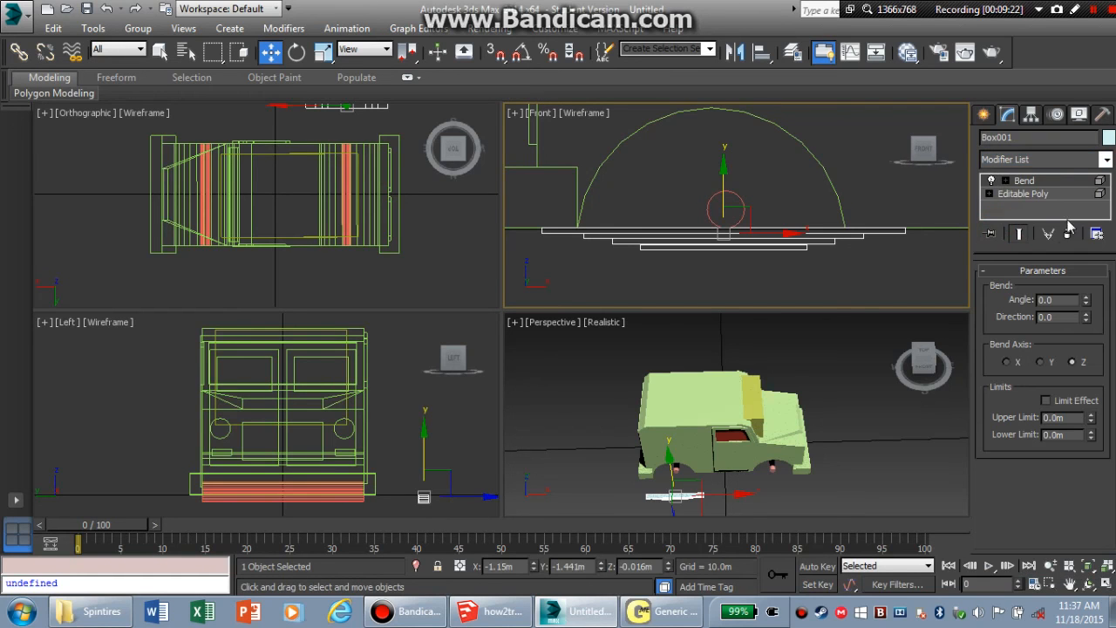
# Set the Bend angle to 74 and direction to 20, and lower the plate stack to Z -0.022 m
pyautogui.click(1087, 299)
pyautogui.click(1088, 317)
pyautogui.click(1087, 318)
pyautogui.click(1087, 299)
pyautogui.click(1088, 299)
pyautogui.click(1087, 299)
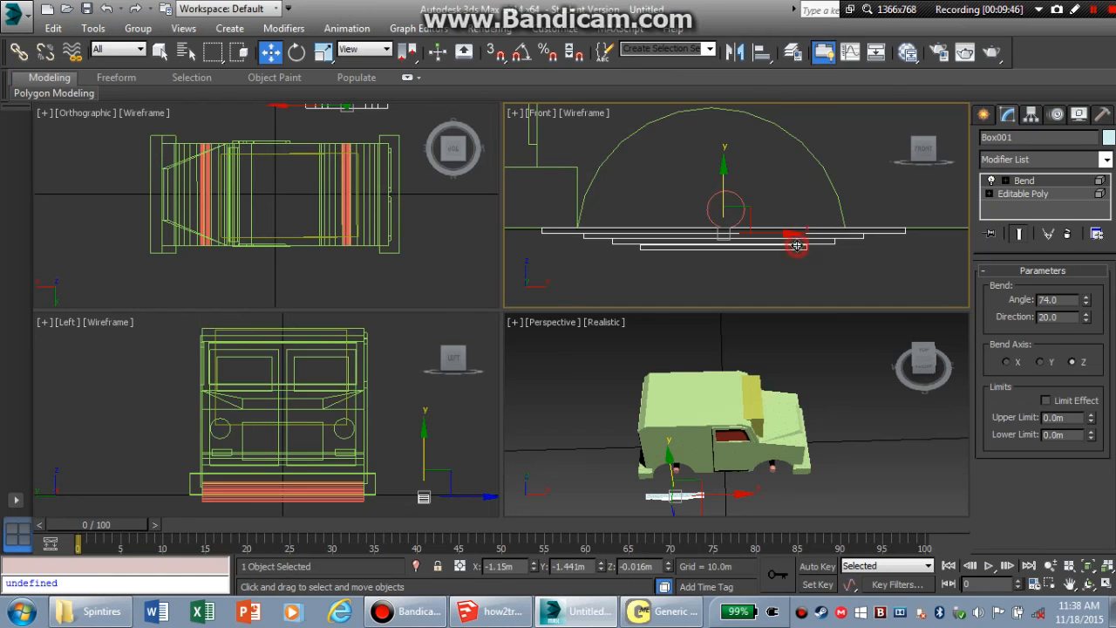
pyautogui.moveTo(722, 191); pyautogui.dragTo(728, 192)
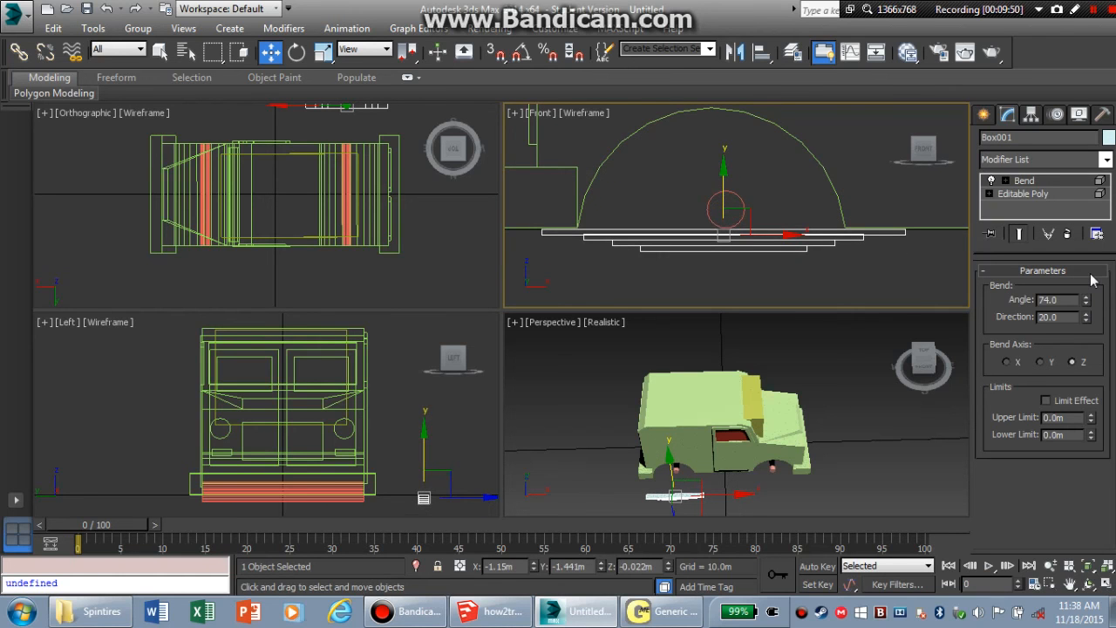